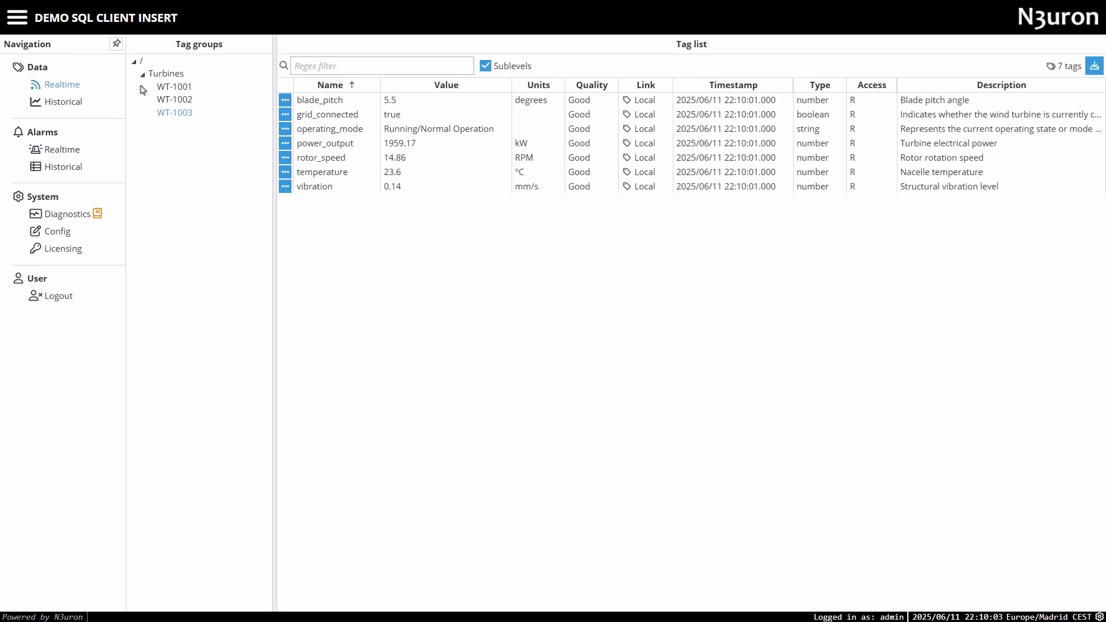
View the realtime tags of the whole Turbines group and of WT-1001, WT-1002 and WT-1003 individually.
left_click(156, 75)
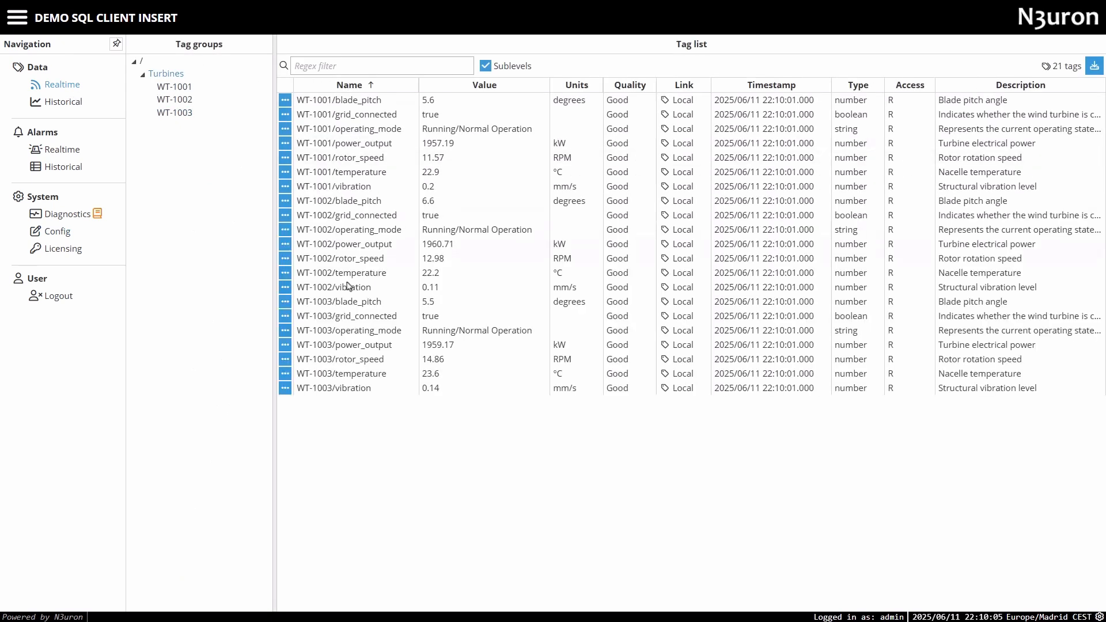
left_click(182, 88)
left_click(179, 99)
left_click(179, 113)
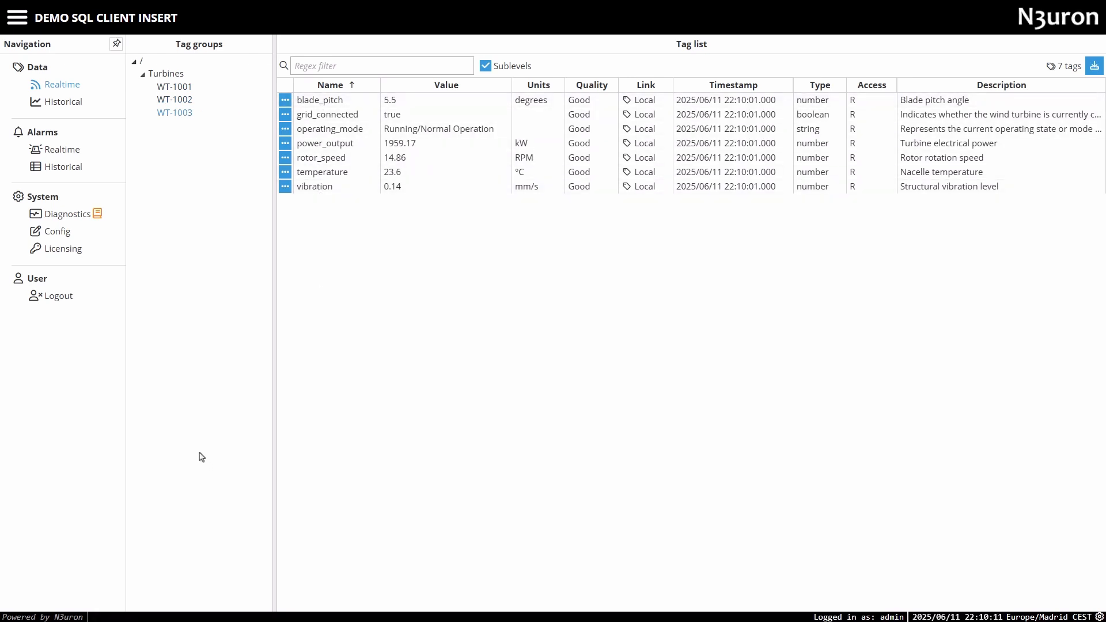
Switch to pgAdmin and run the SELECT query on public.turbine_measurements ordered by id descending, limited to 1000 rows.
key("alt+Tab")
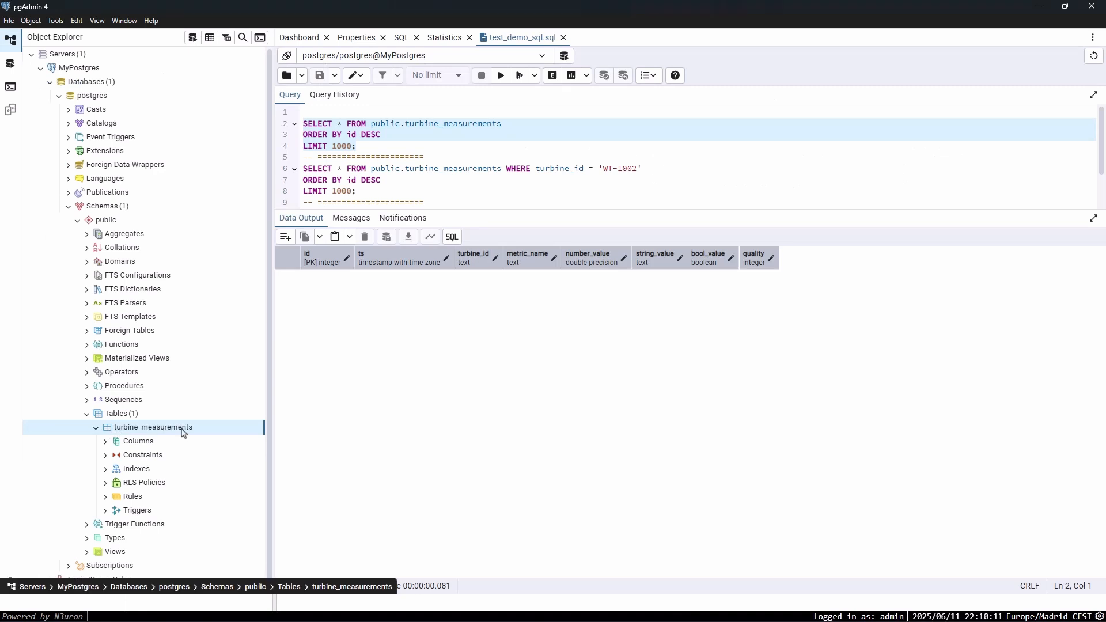
left_click(499, 76)
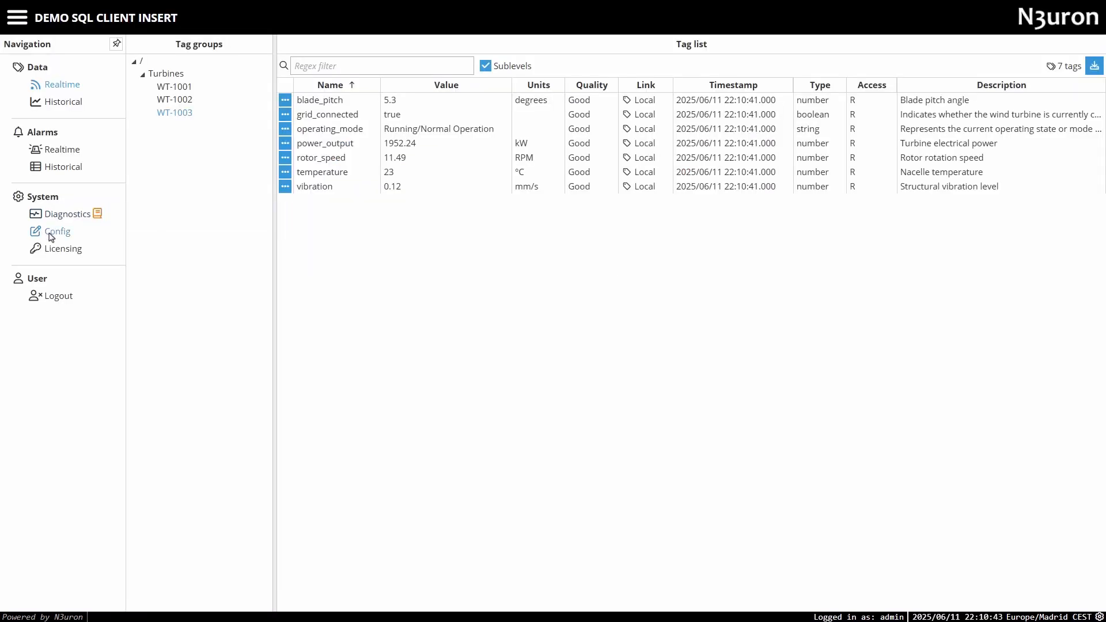
Switch back to the N3uron configuration and review the SqlClient module's db_connector channel settings, collapsing its Connector section.
left_click(52, 238)
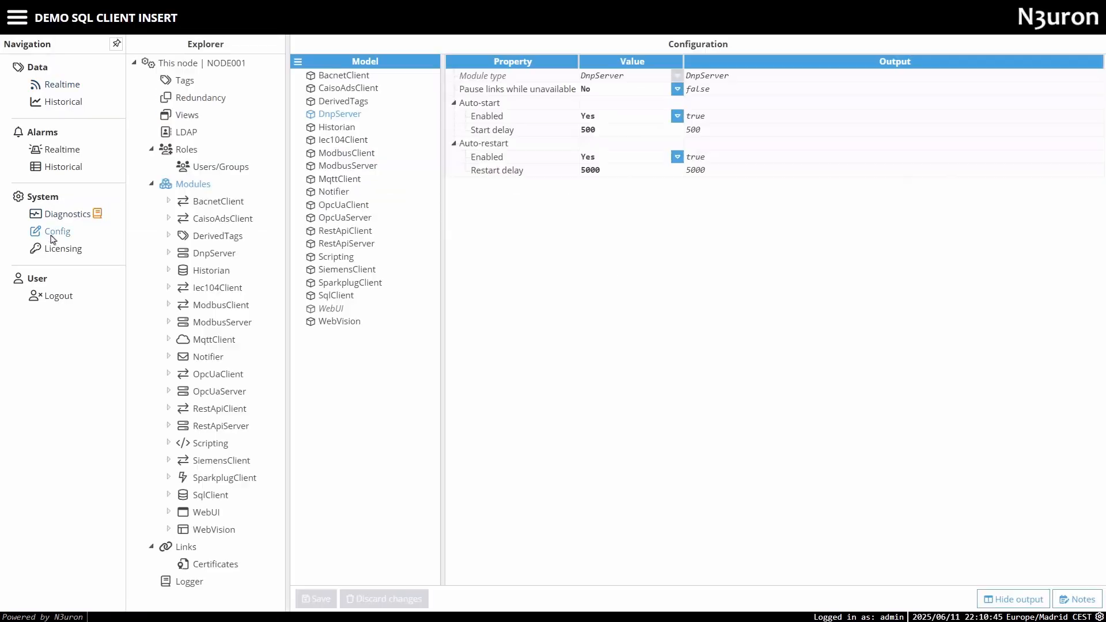
left_click(202, 497)
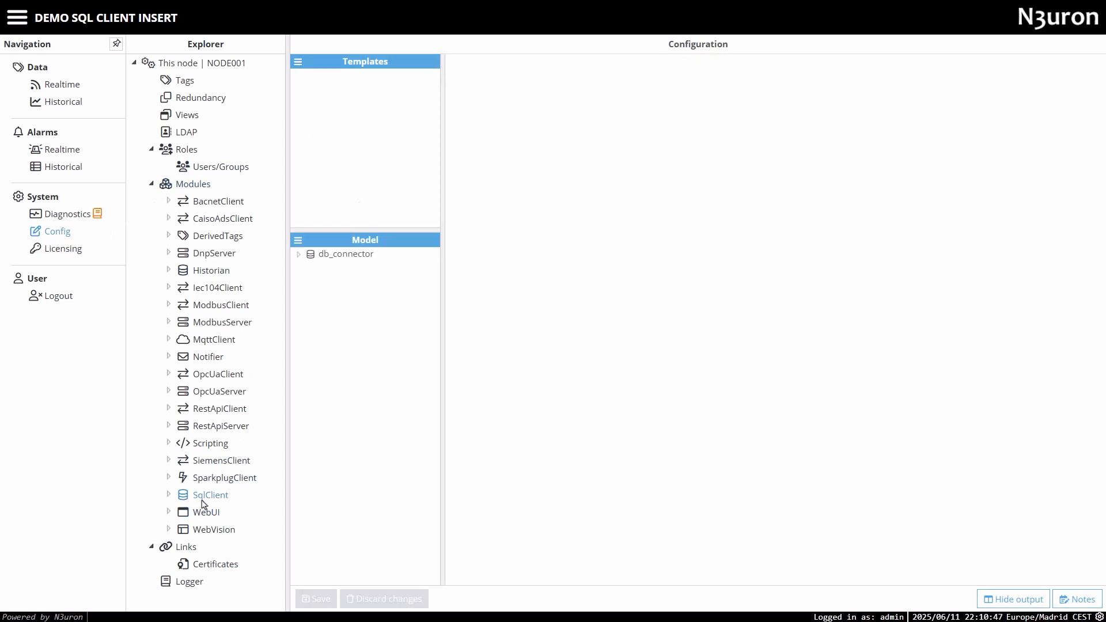
left_click(345, 257)
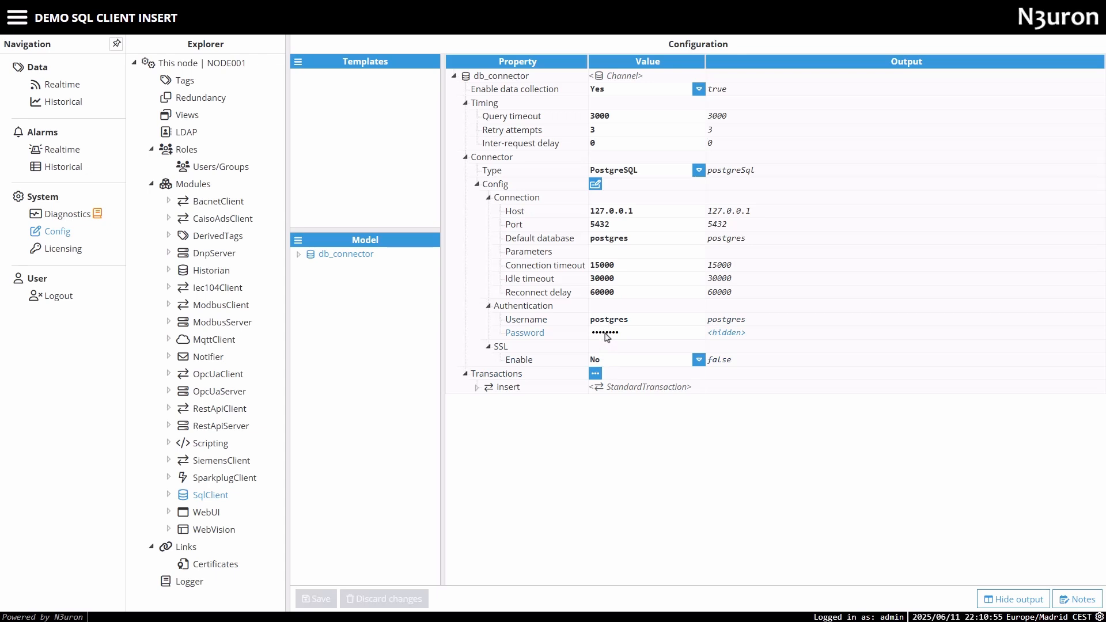
left_click(466, 157)
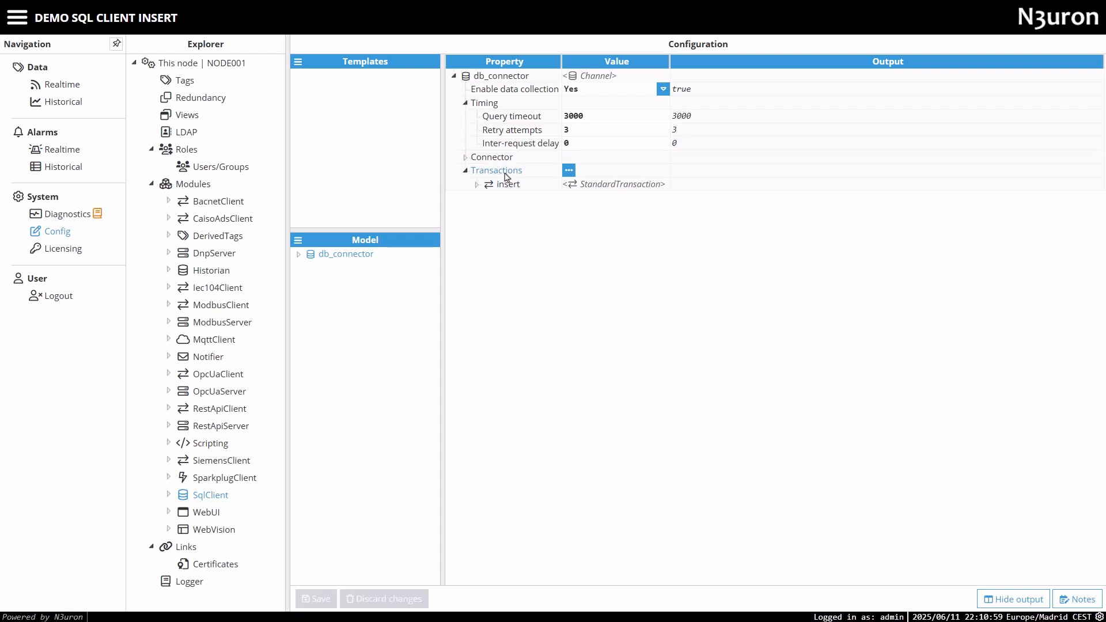
Create a new StandardTransaction under db_connector with its default name and open its properties.
left_click(568, 171)
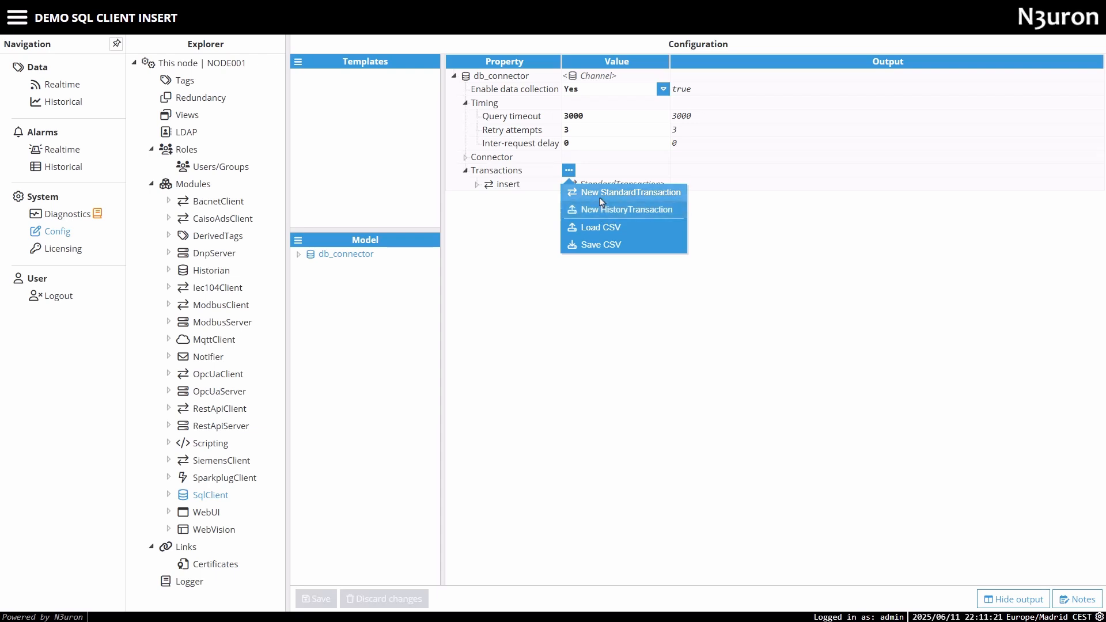
right_click(350, 258)
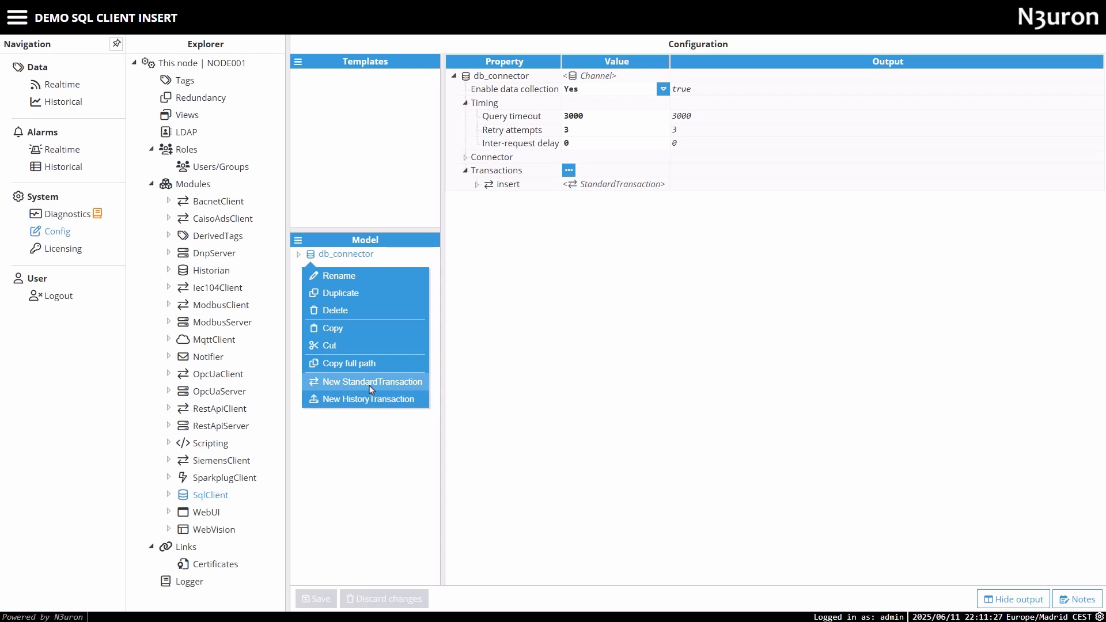
left_click(369, 386)
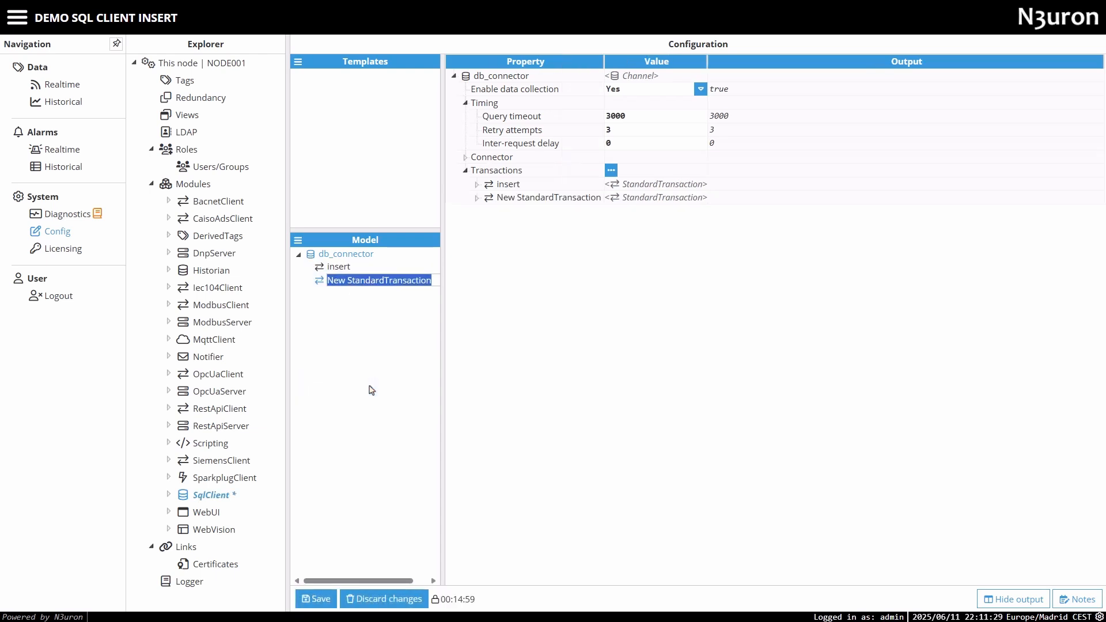
key("Return")
left_click(344, 288)
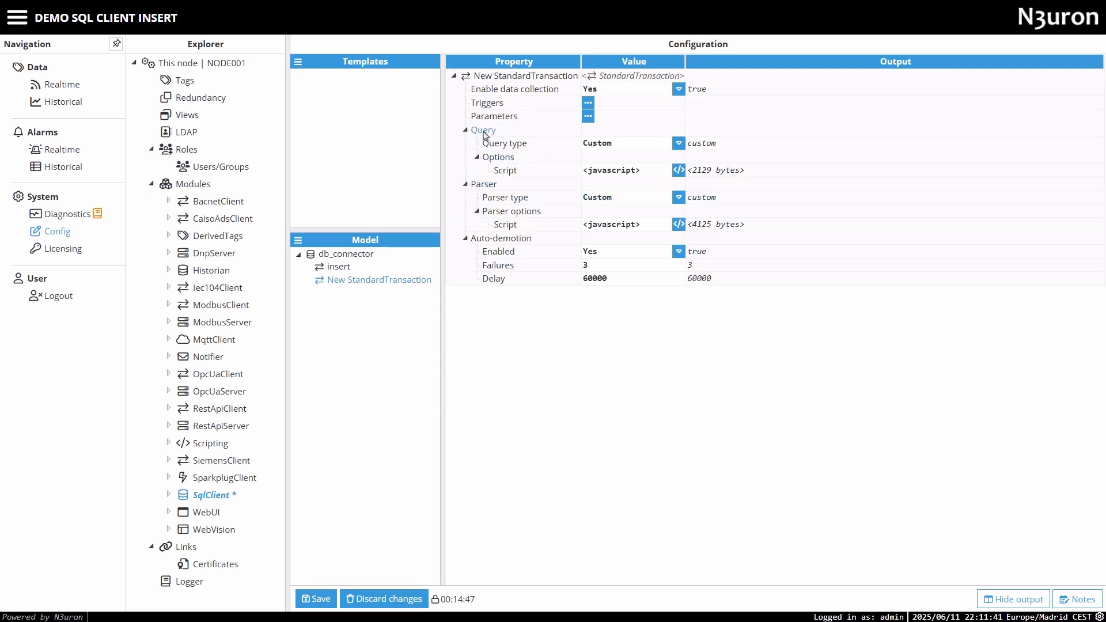
Examine the default custom query script of the new transaction and save it as is.
left_click(679, 171)
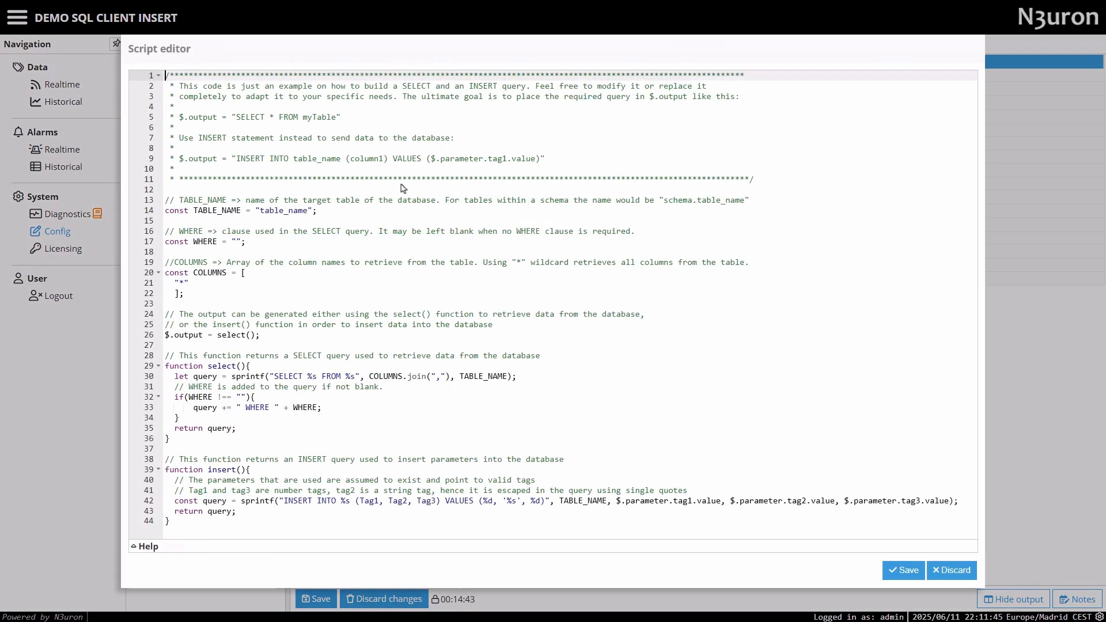
left_click_drag(179, 522, 162, 77)
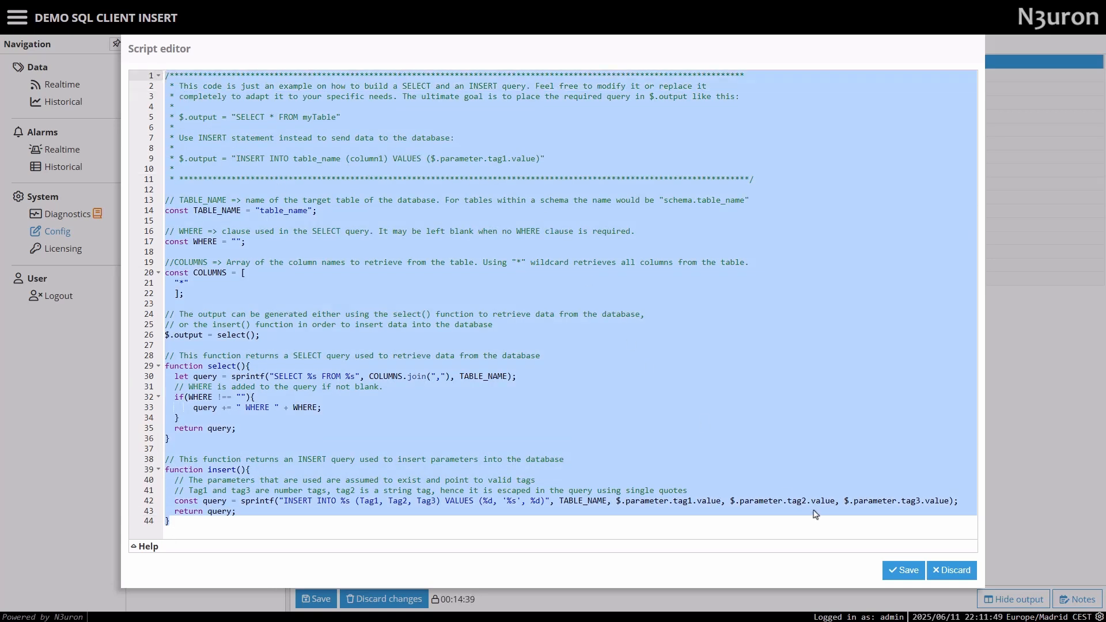
left_click(903, 570)
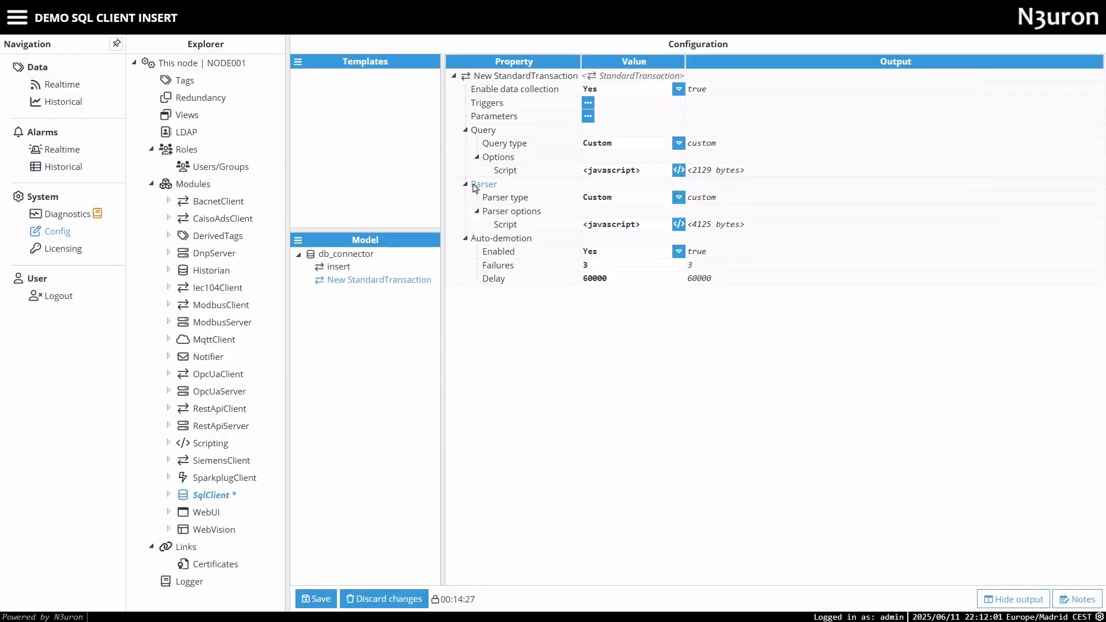
Examine the default custom parser script and the documentation on $.input and $.output objects in Standard transactions.
left_click(679, 224)
scroll(385, 340, "down", 5)
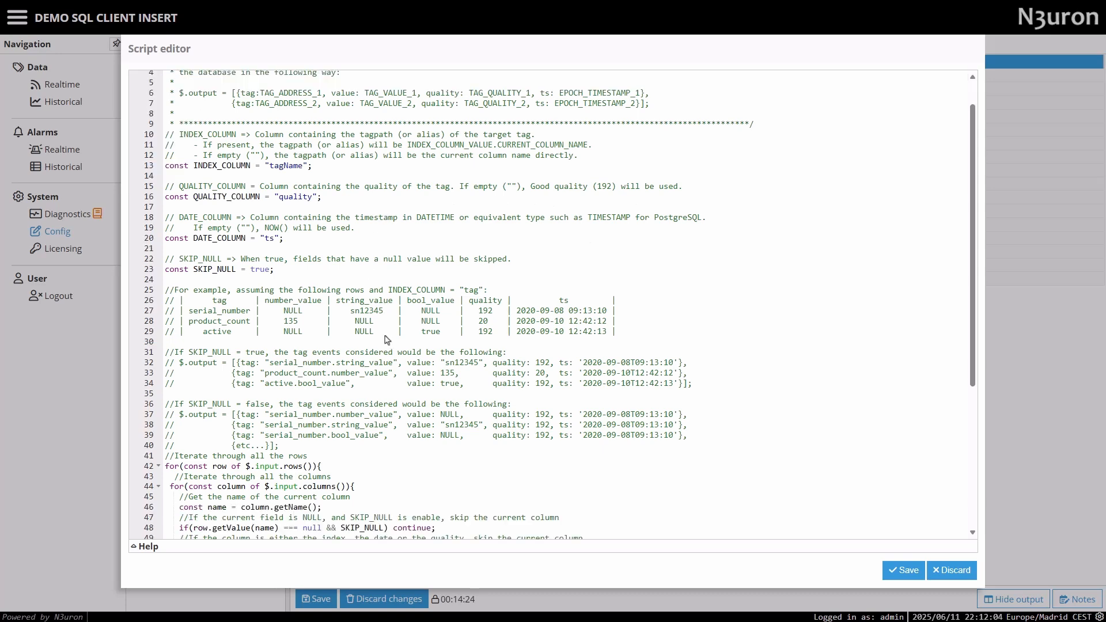
scroll(386, 340, "down", 2)
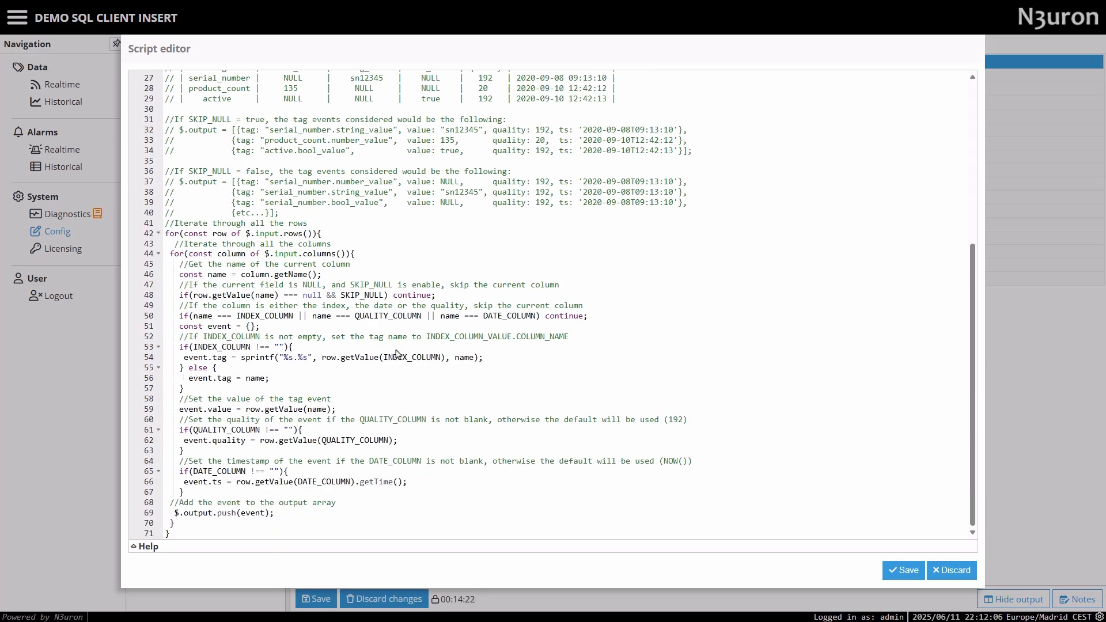
scroll(403, 352, "up", 5)
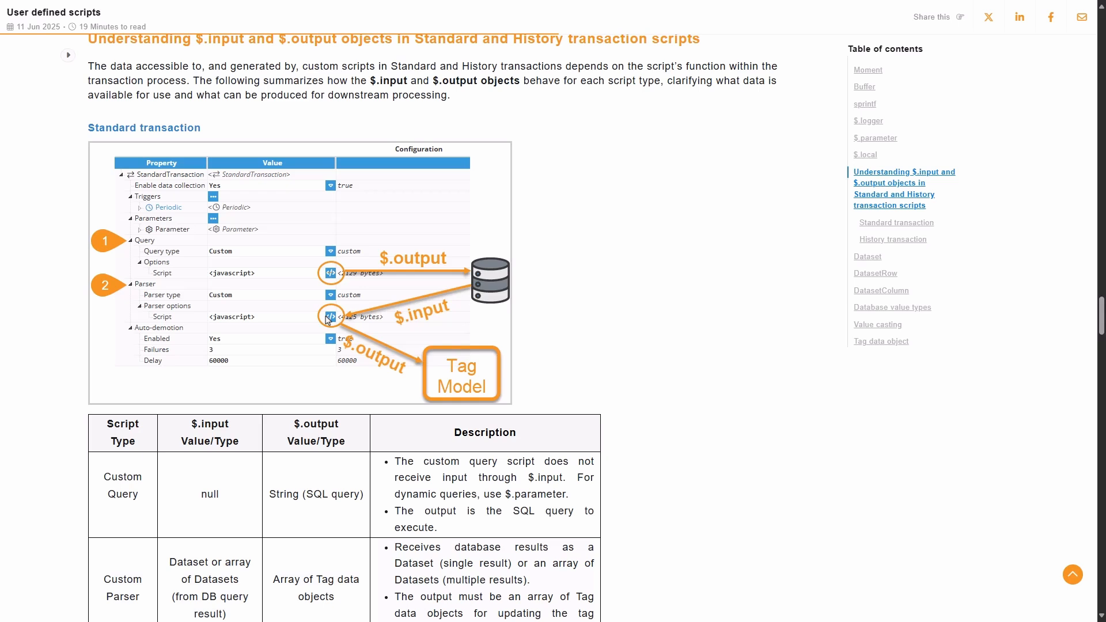
scroll(327, 320, "down", 2)
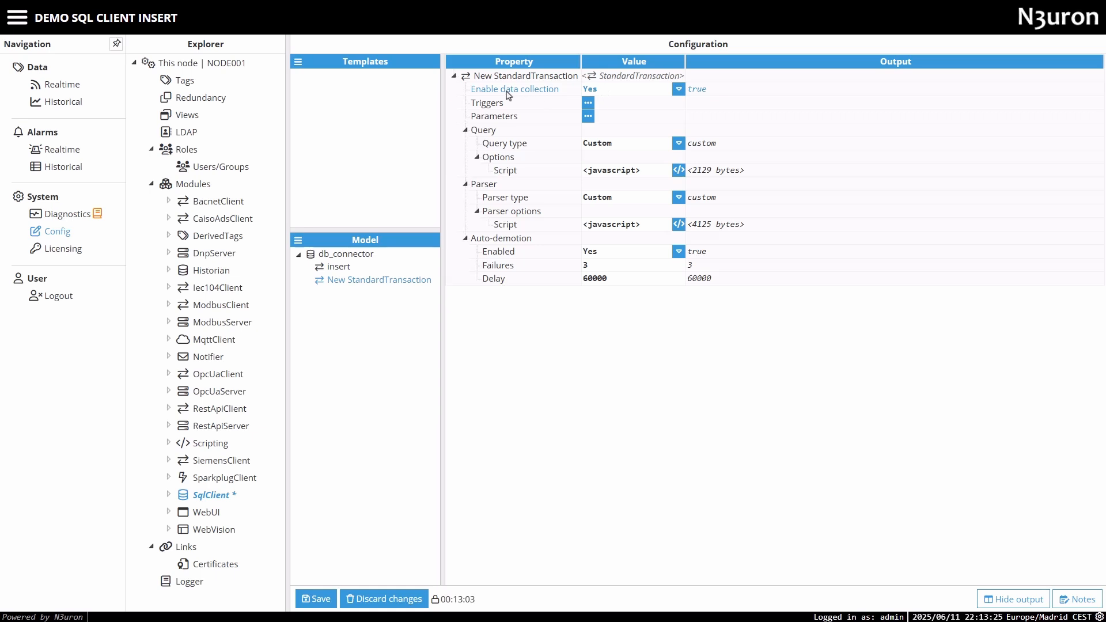
Add a Periodic trigger to the new transaction, keeping its default name, and choose Fixed time as its type.
left_click(627, 90)
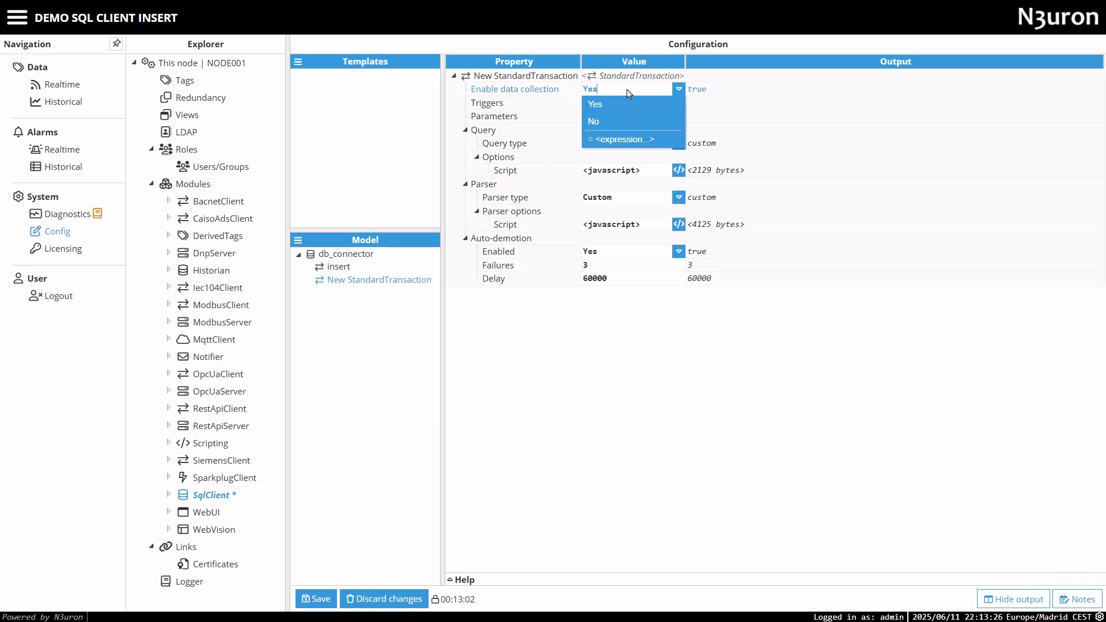
left_click(588, 103)
left_click(590, 123)
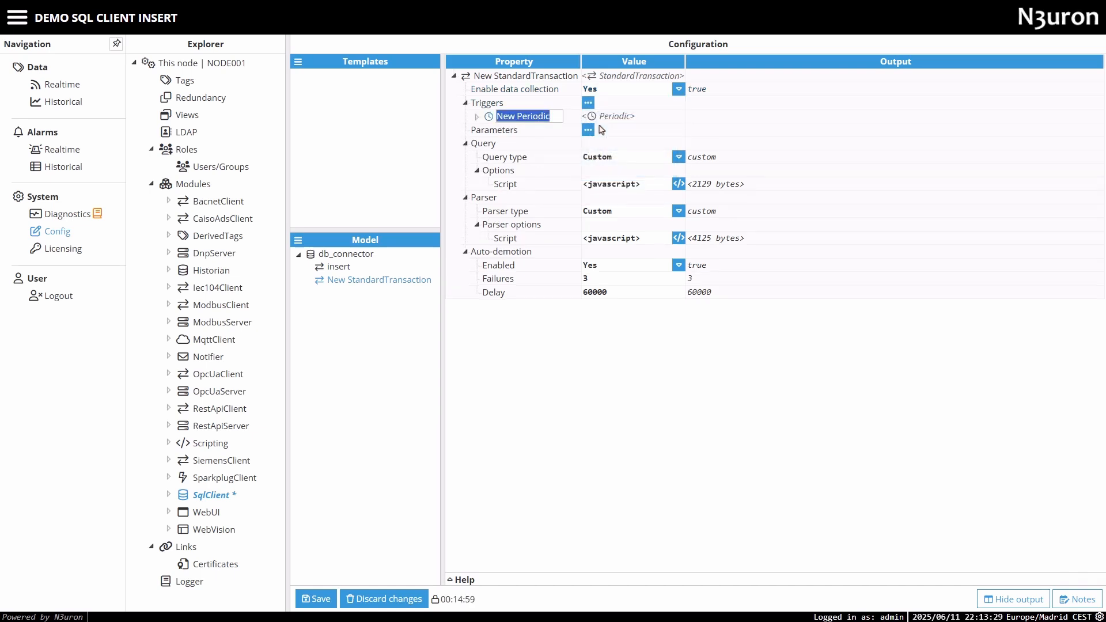
left_click(478, 117)
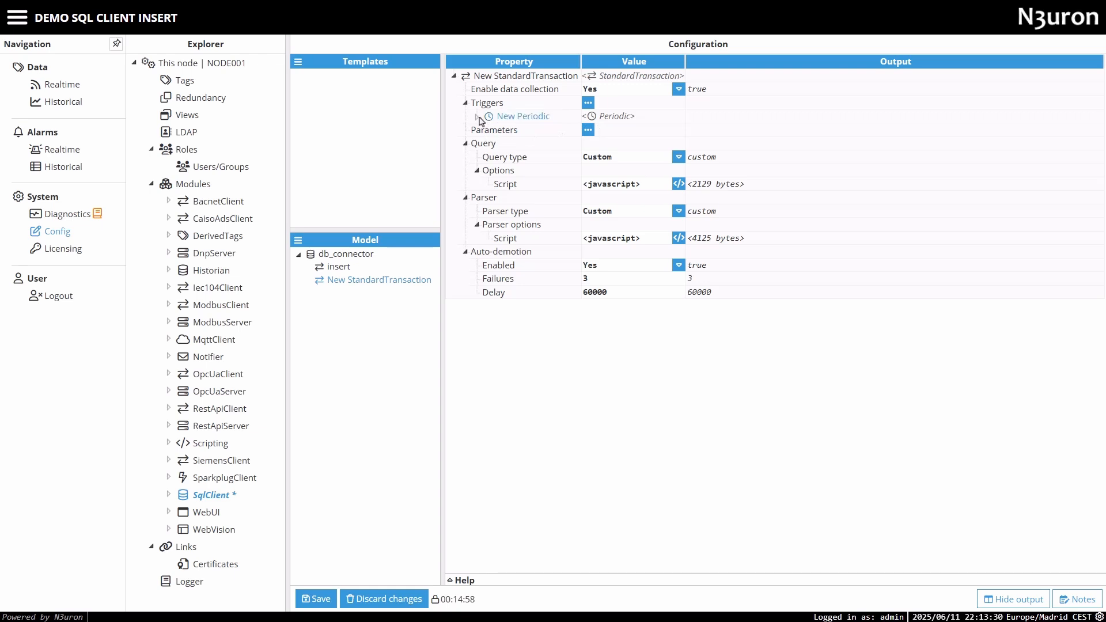
left_click(612, 133)
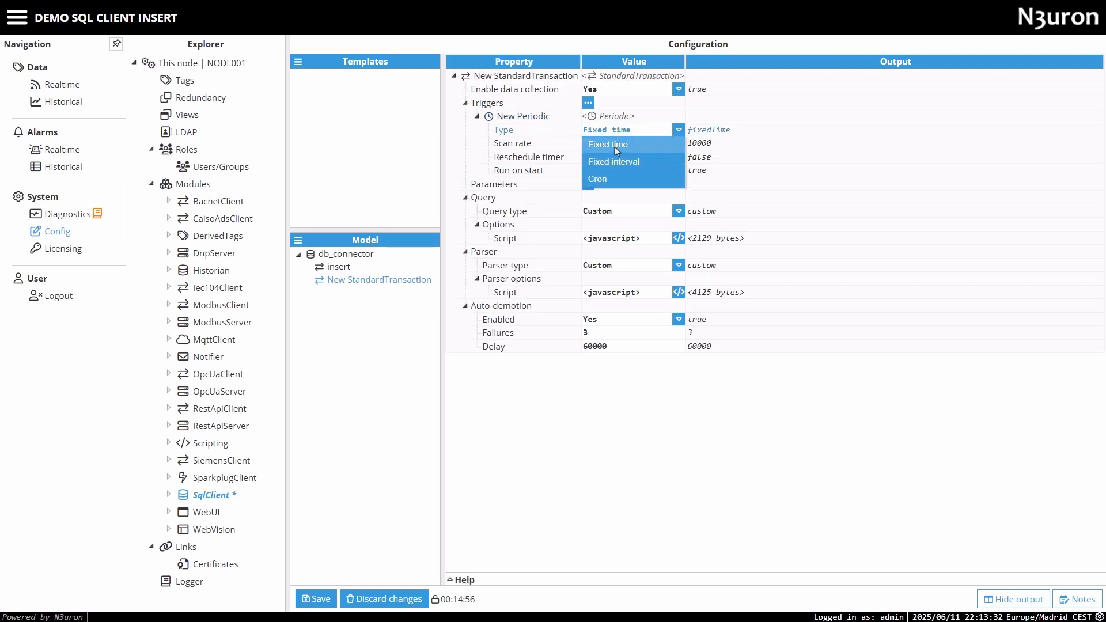
left_click(614, 147)
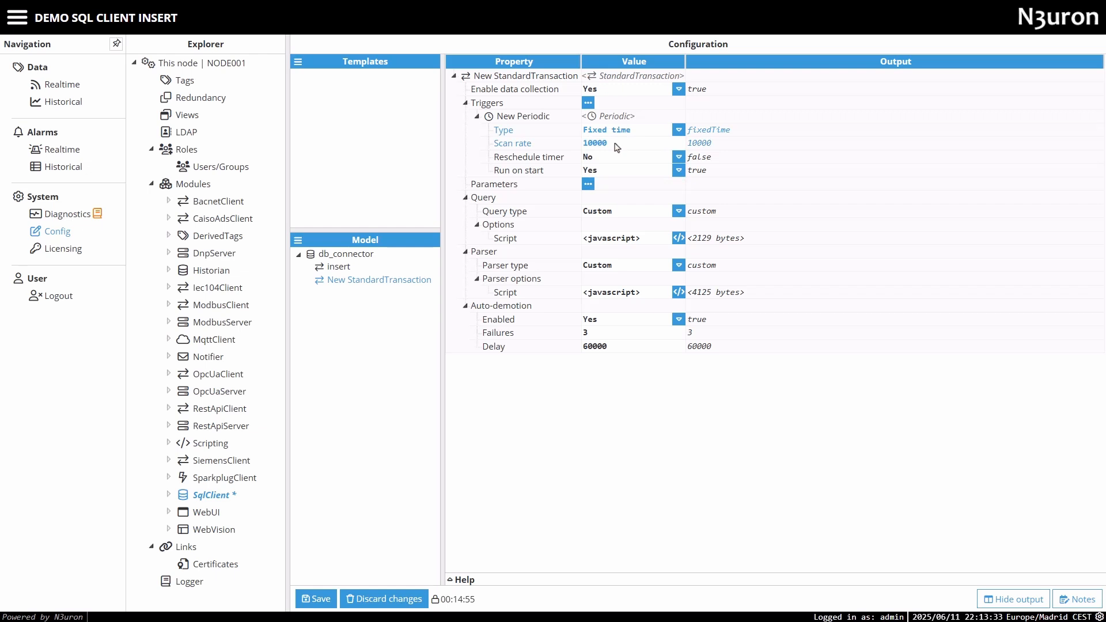
Try the Fixed interval and Cron types on the periodic trigger and look through the cron expression presets.
left_click(615, 132)
left_click(612, 162)
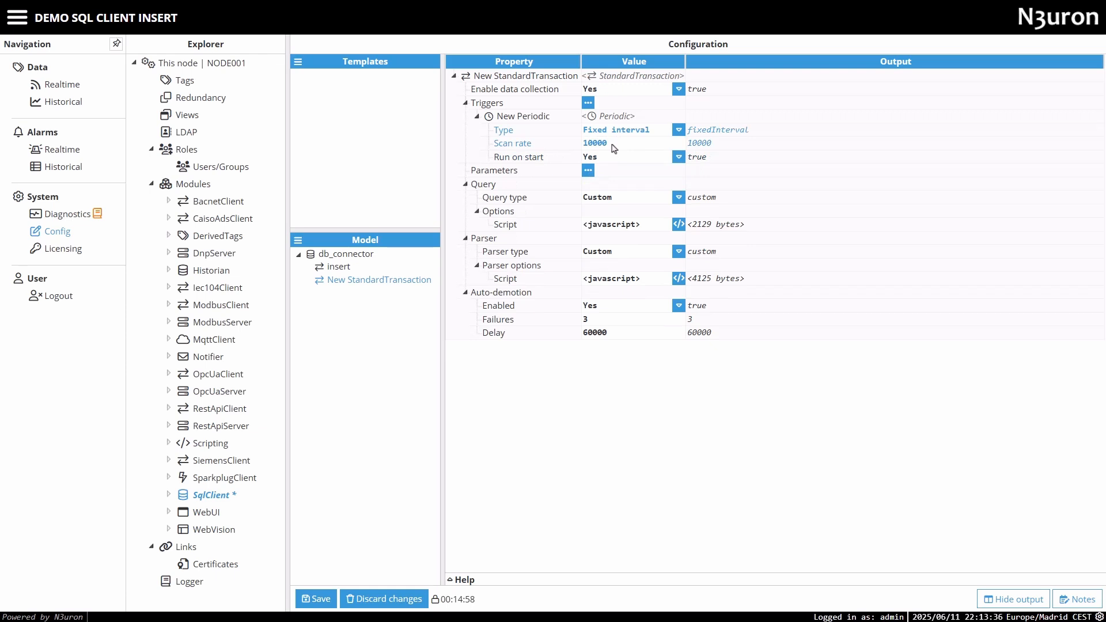
left_click(614, 131)
left_click(603, 176)
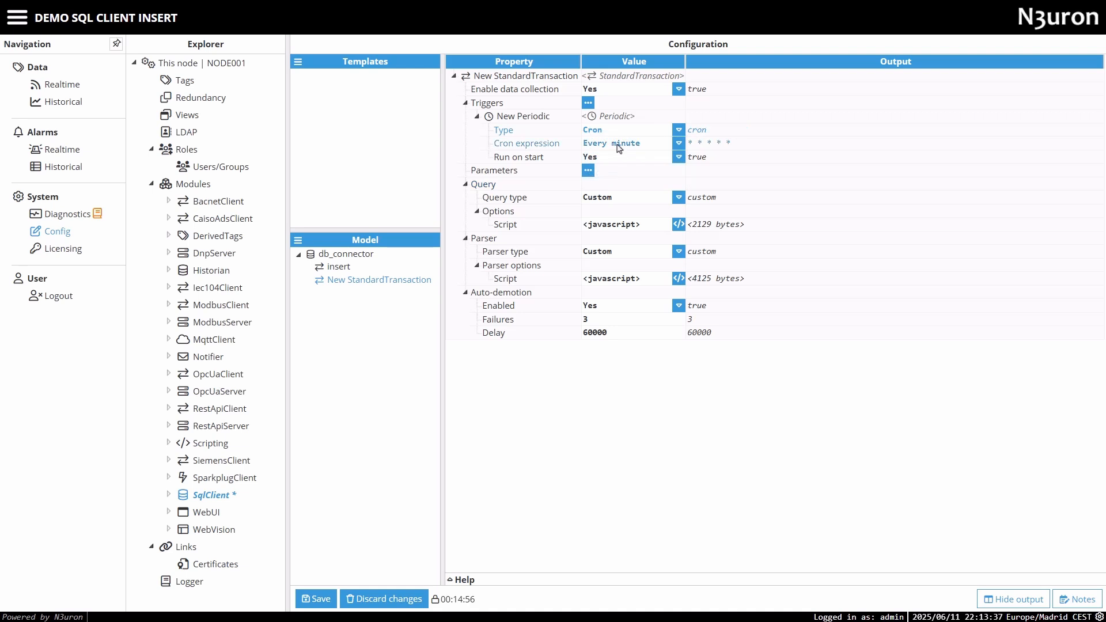
left_click(618, 146)
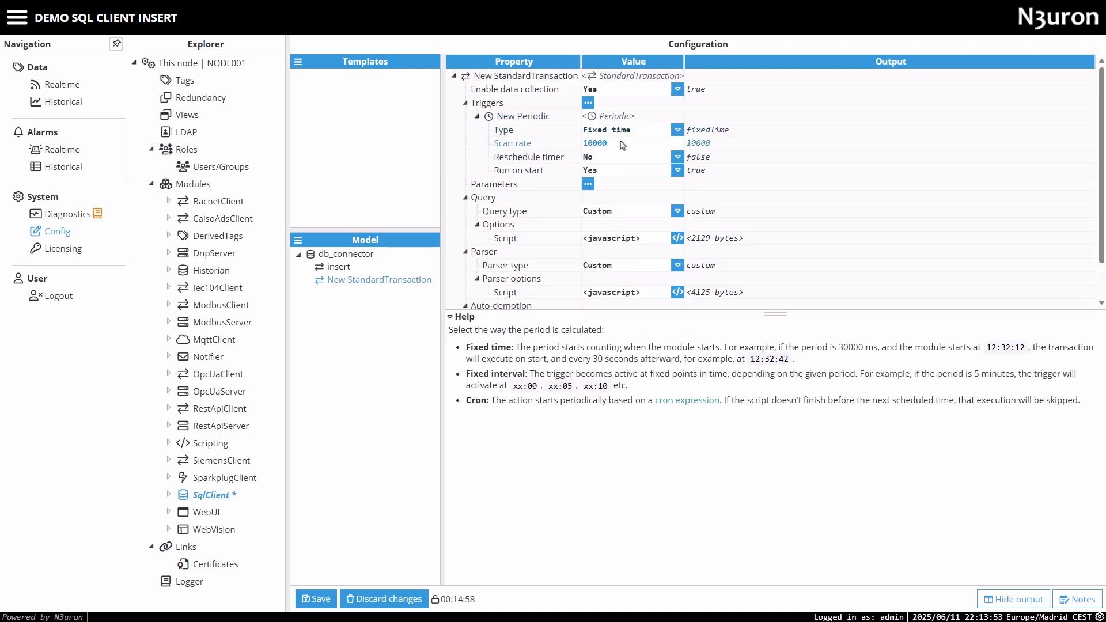
left_click(571, 143)
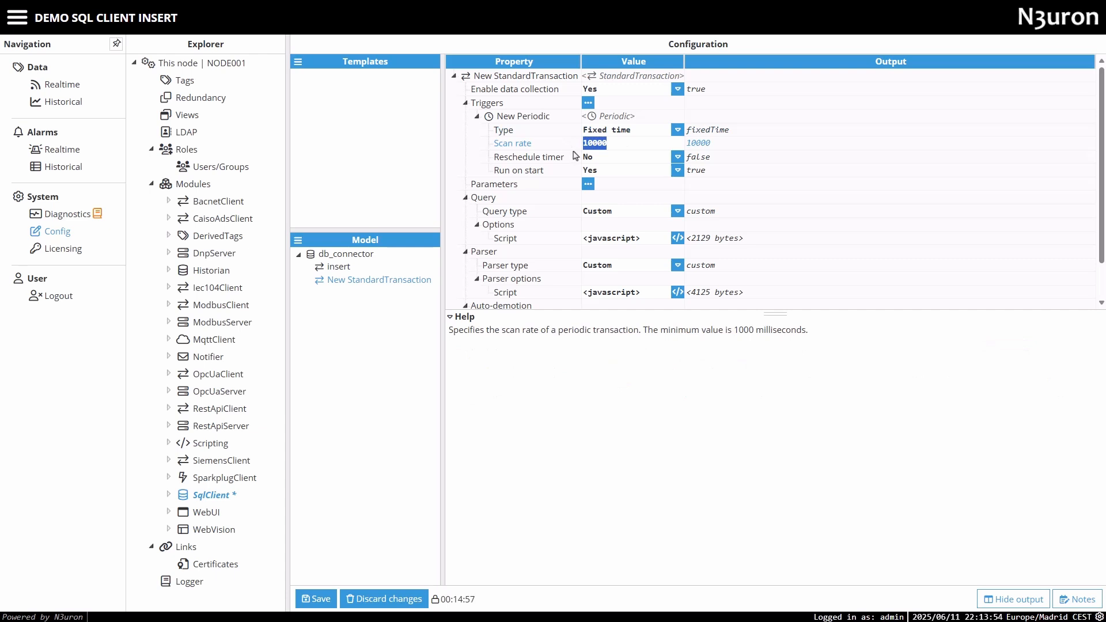
Check the help for Reschedule timer and set the periodic trigger's type to Fixed interval.
left_click(519, 159)
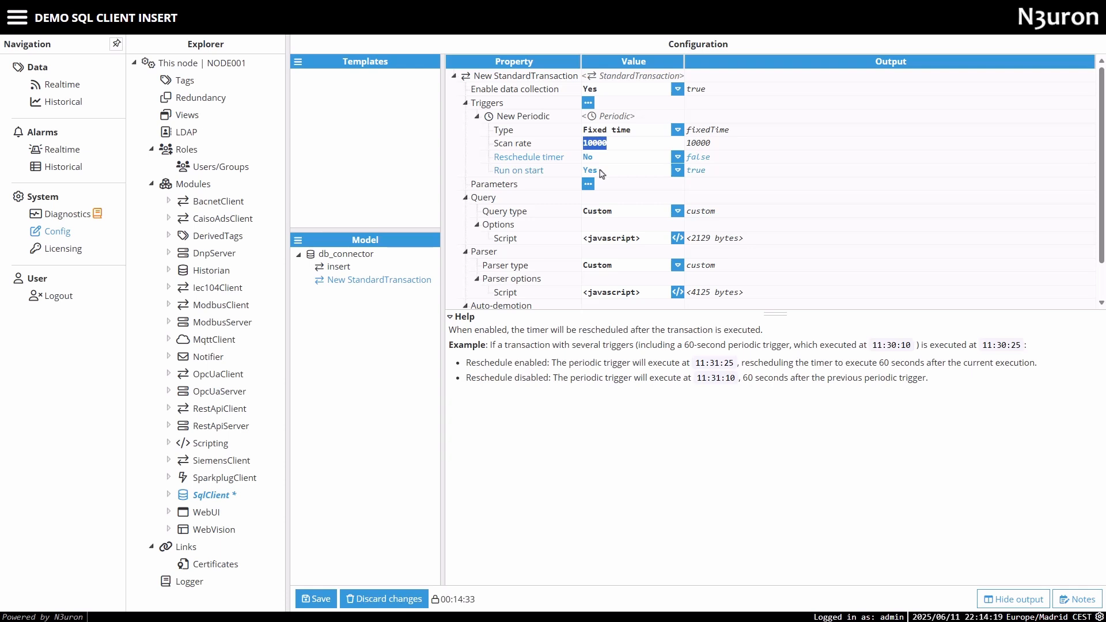
left_click(616, 129)
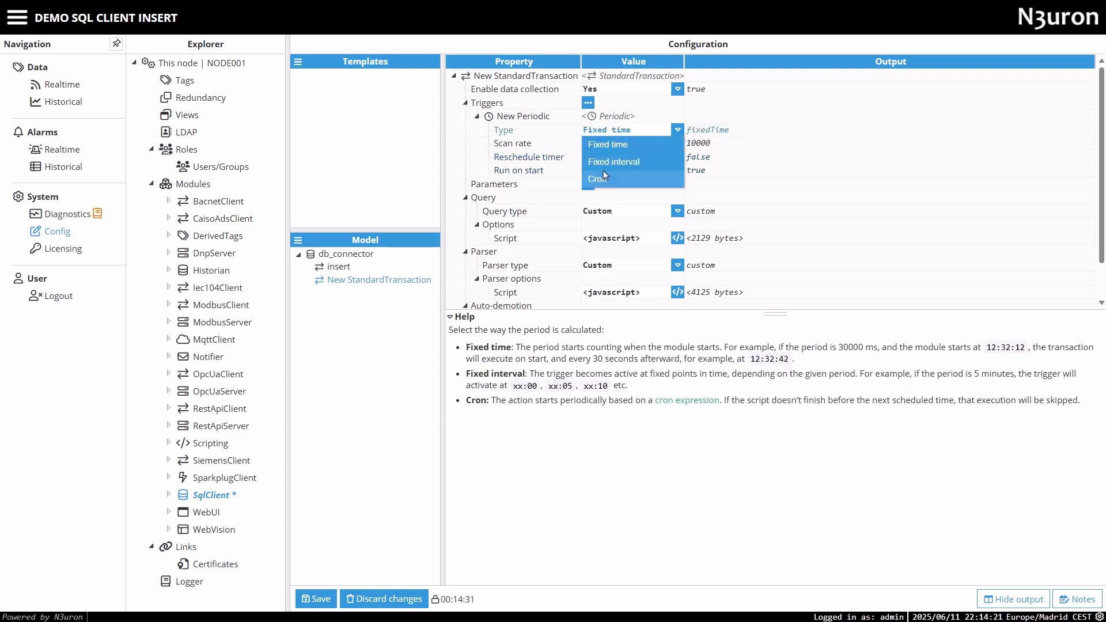
left_click(594, 154)
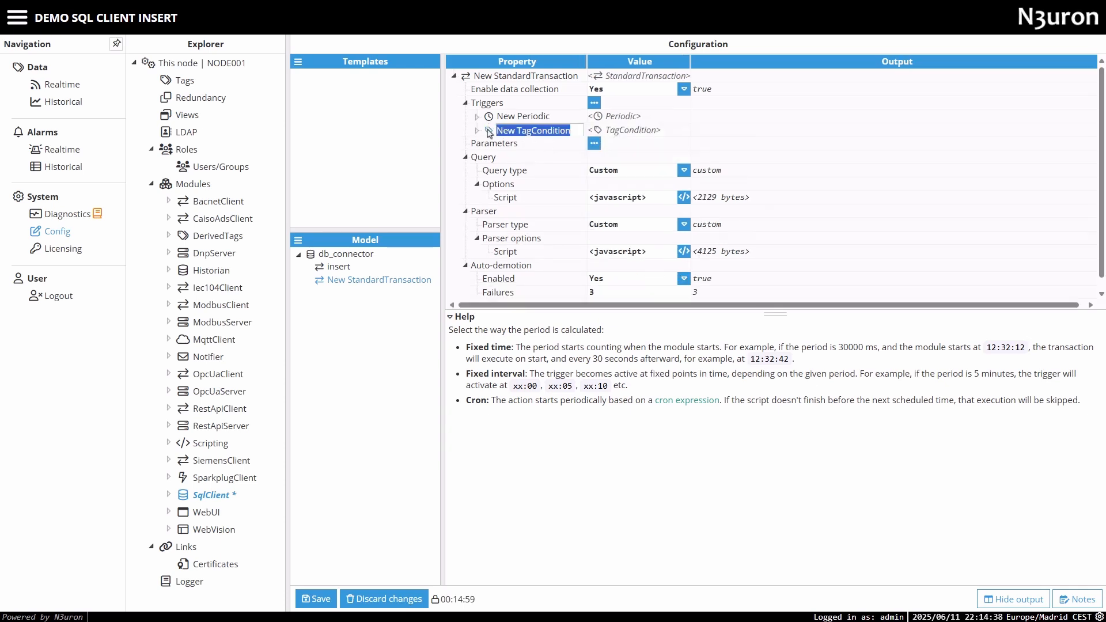
Add a TagCondition trigger to the new transaction with /Trigger as its tag and Value as the evaluated property.
left_click(478, 130)
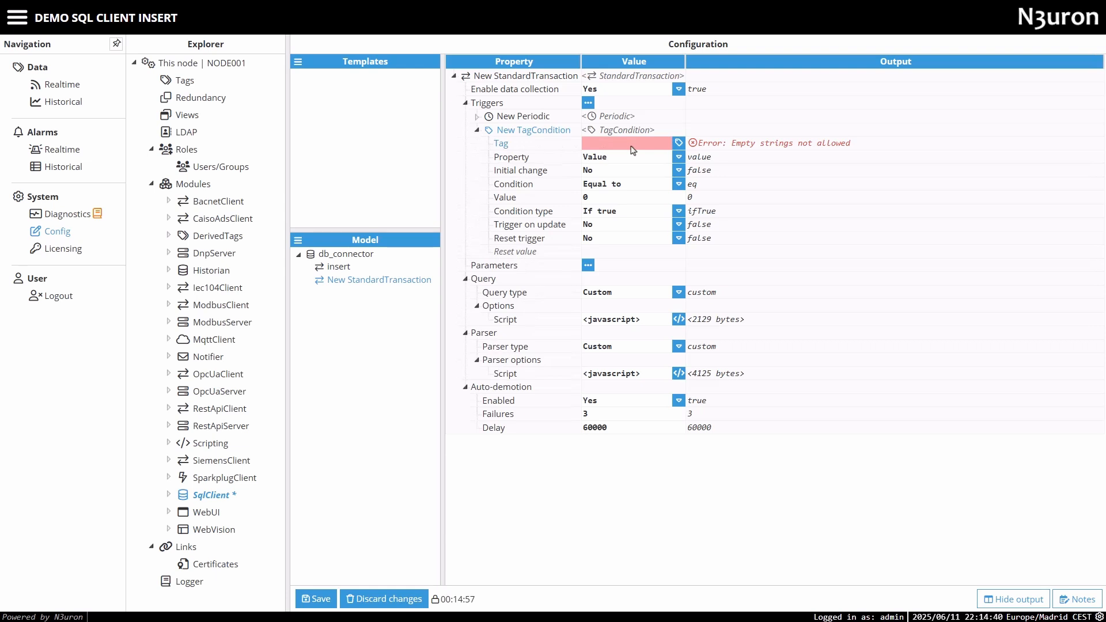
left_click(679, 142)
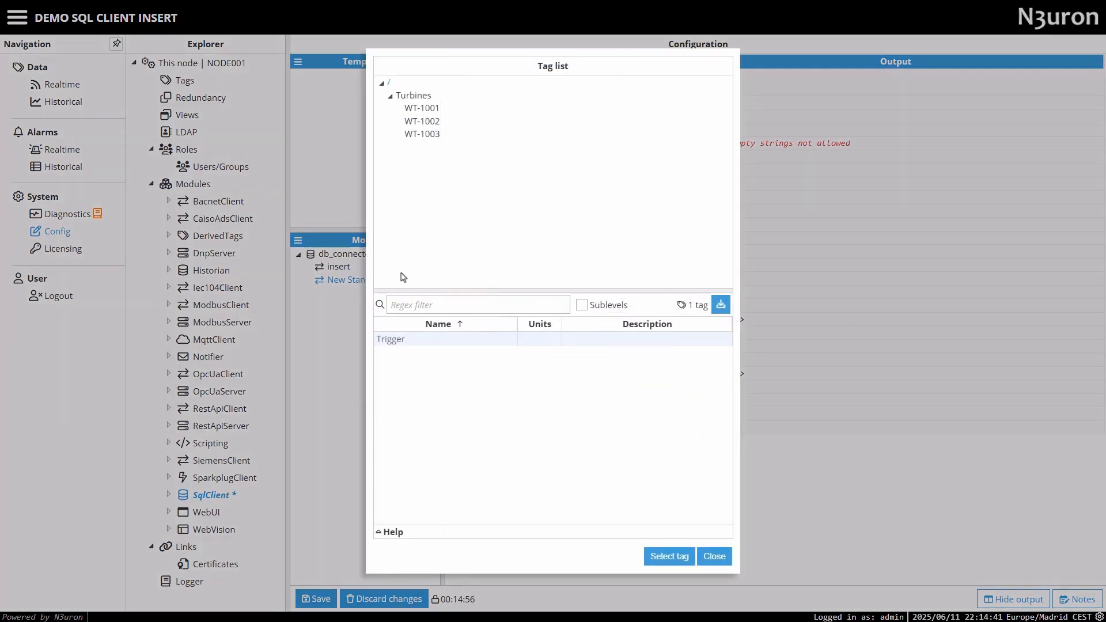
left_click(658, 558)
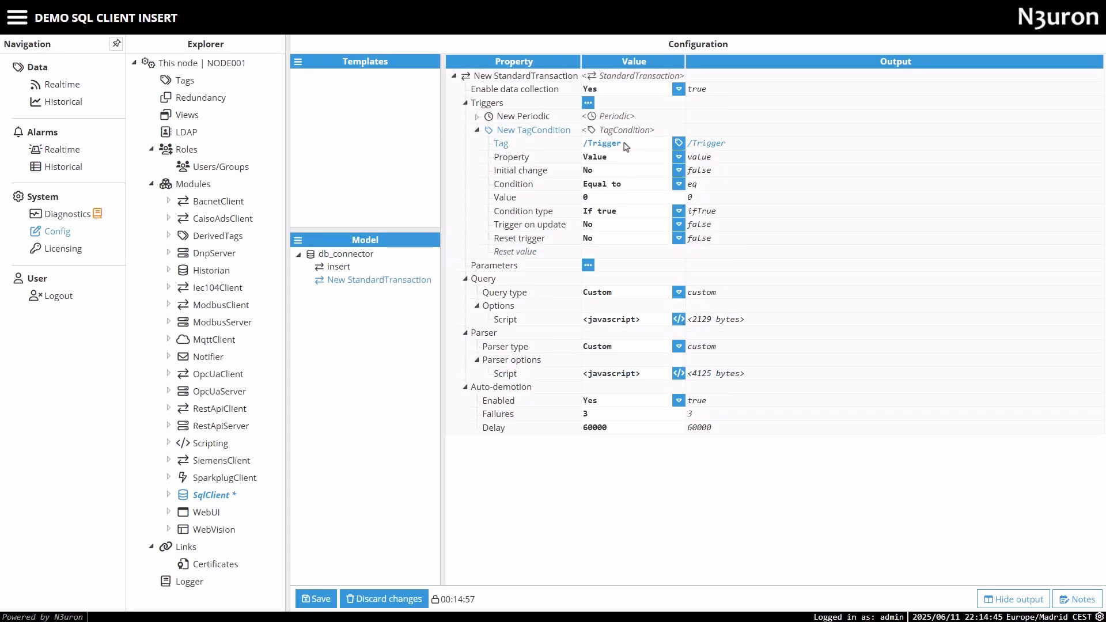
left_click(615, 159)
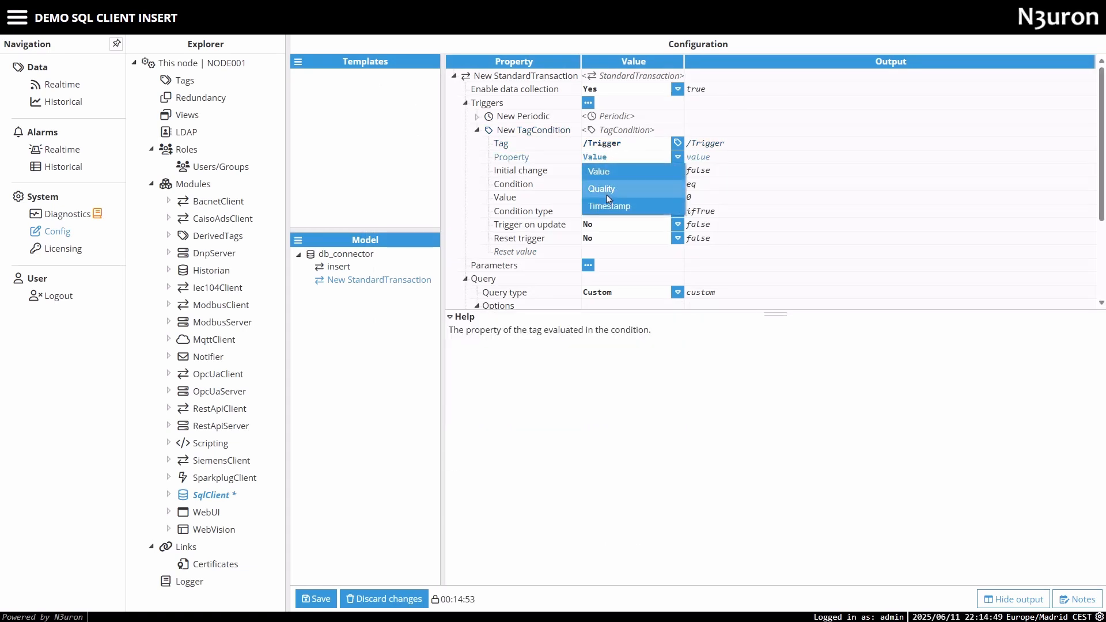
left_click(600, 167)
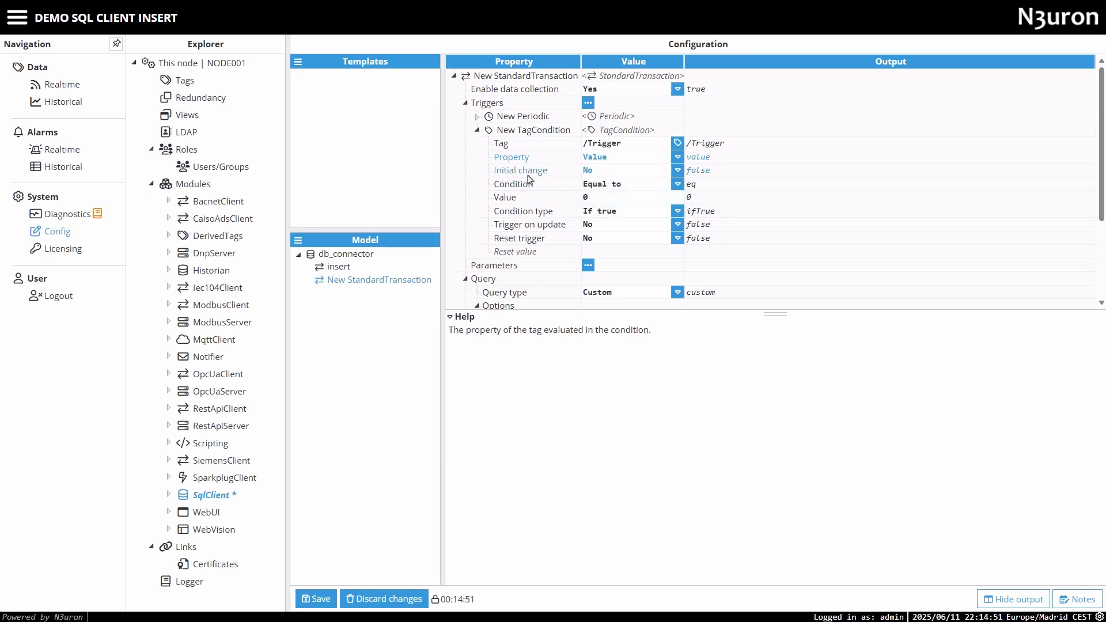
left_click(477, 130)
Add a parameter with its default name to the new transaction and make it a Tag group on /Turbines/WT-1001/.
left_click(588, 143)
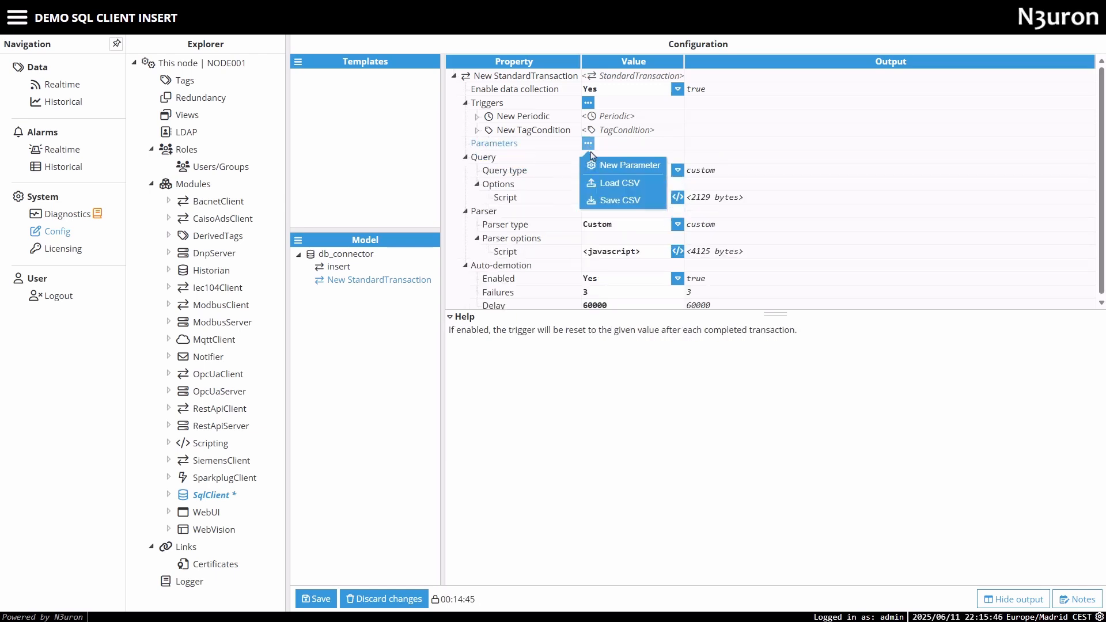
left_click(612, 163)
left_click(477, 157)
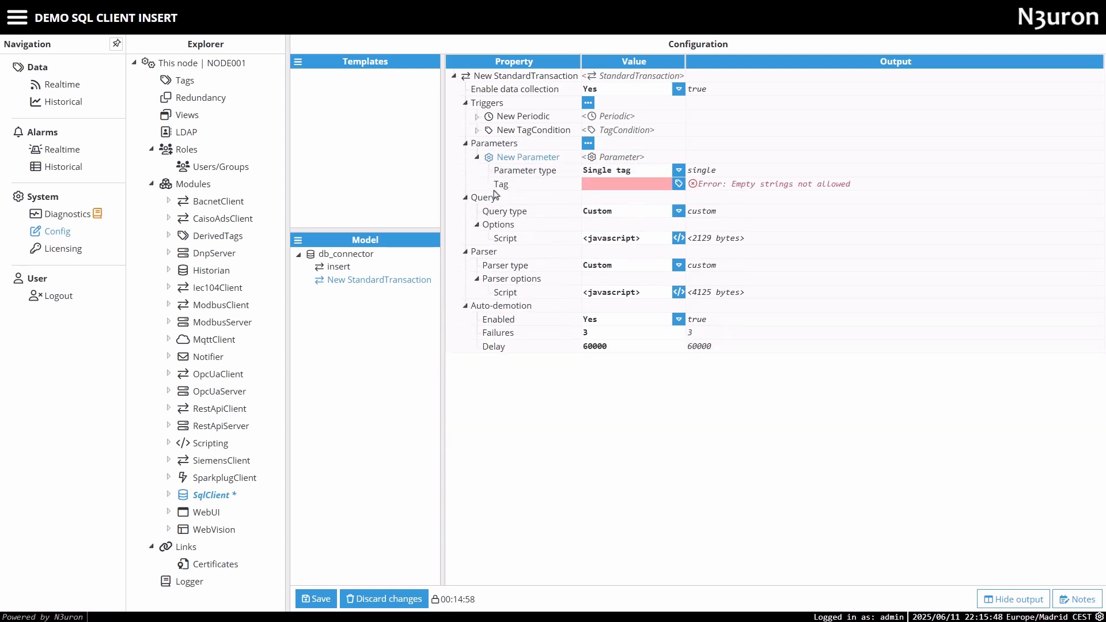
left_click(616, 171)
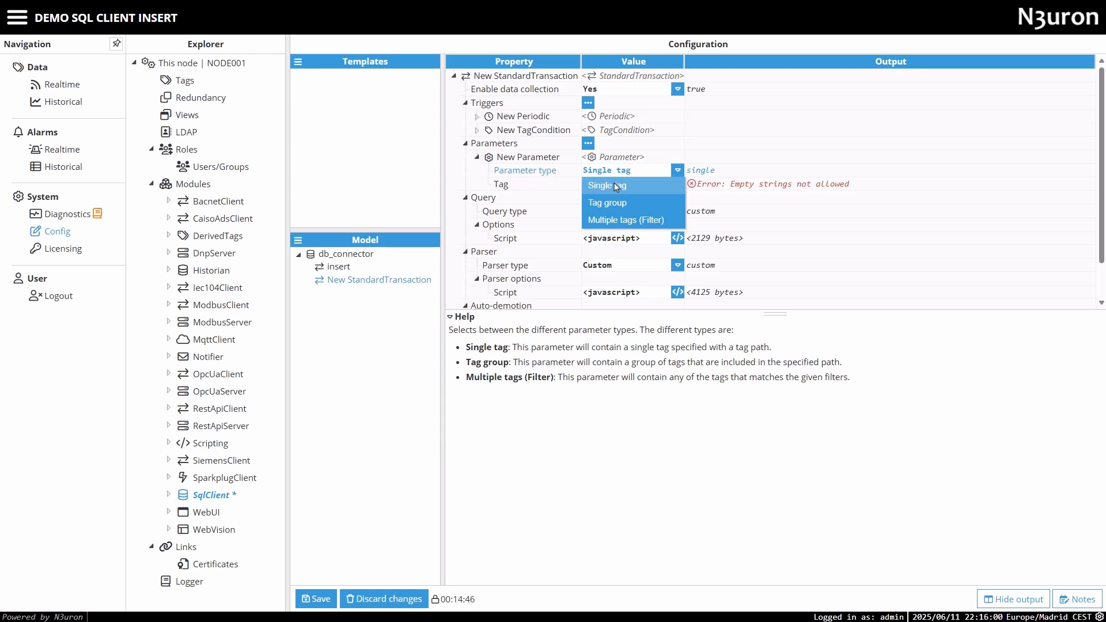
left_click(610, 203)
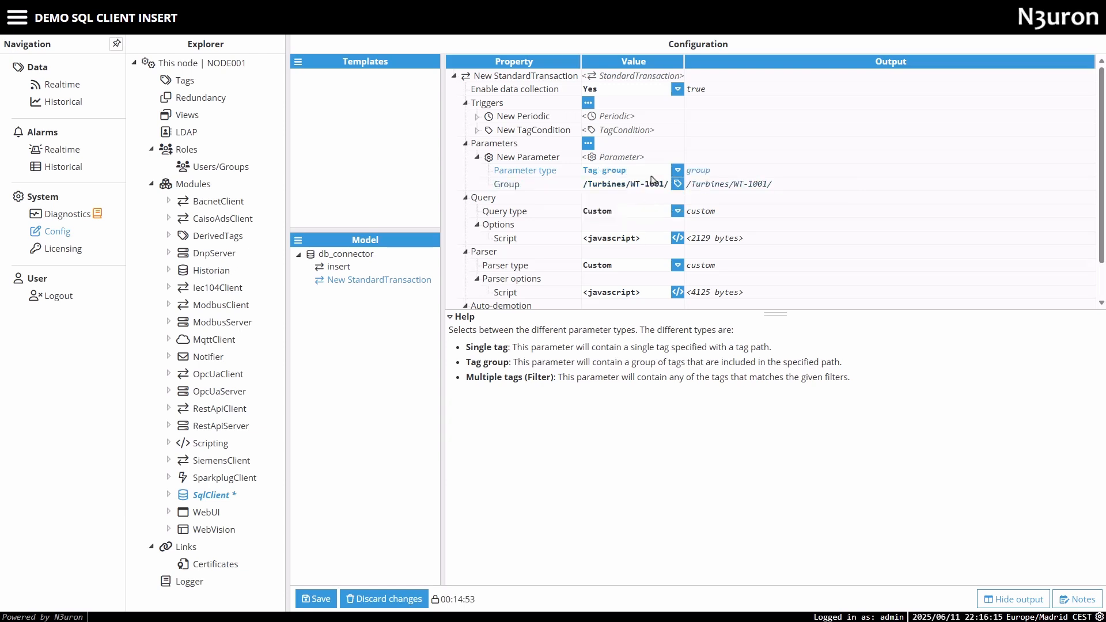
Set the new parameter's type to Multiple tags (Filter) and check the options for adding tag filters.
left_click(653, 173)
left_click(625, 223)
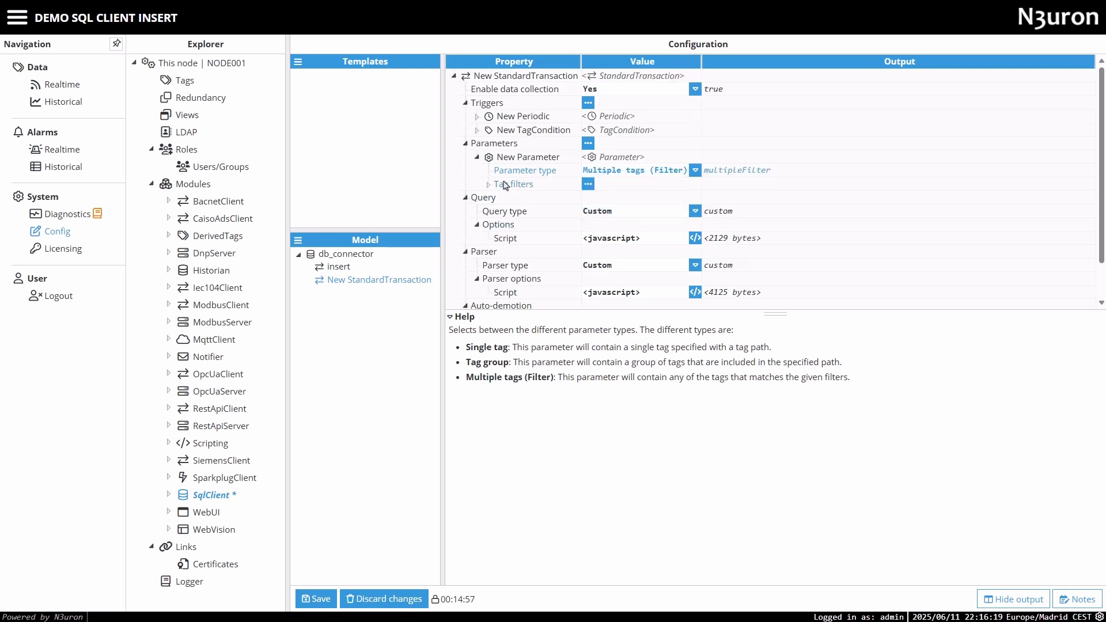
left_click(589, 185)
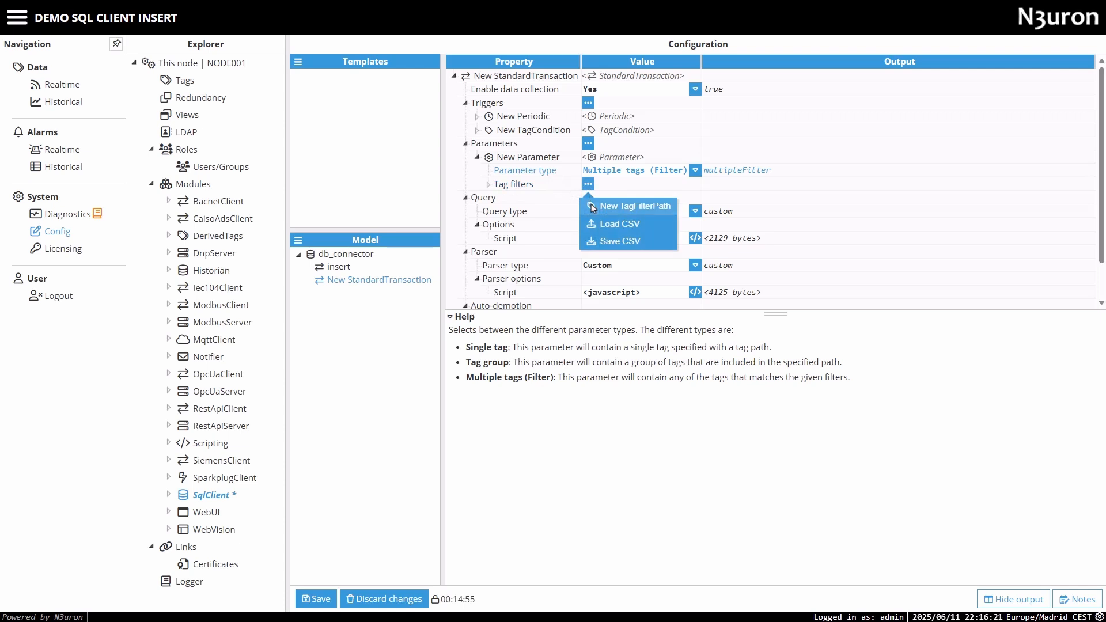
left_click(522, 202)
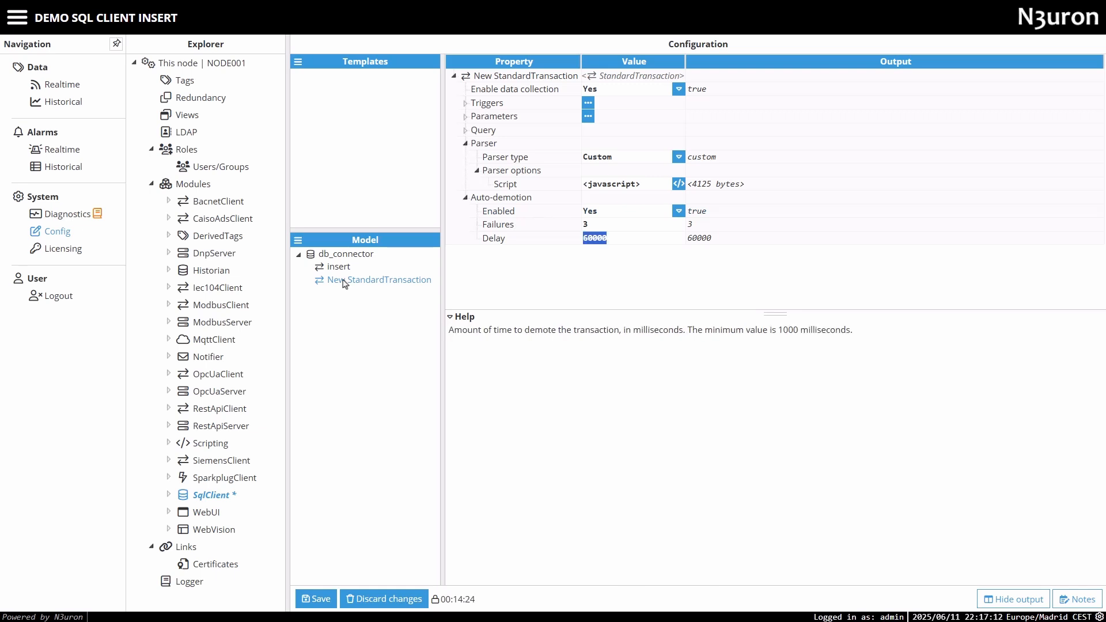
Delete the new standard transaction and open the existing insert transaction's configuration.
right_click(343, 285)
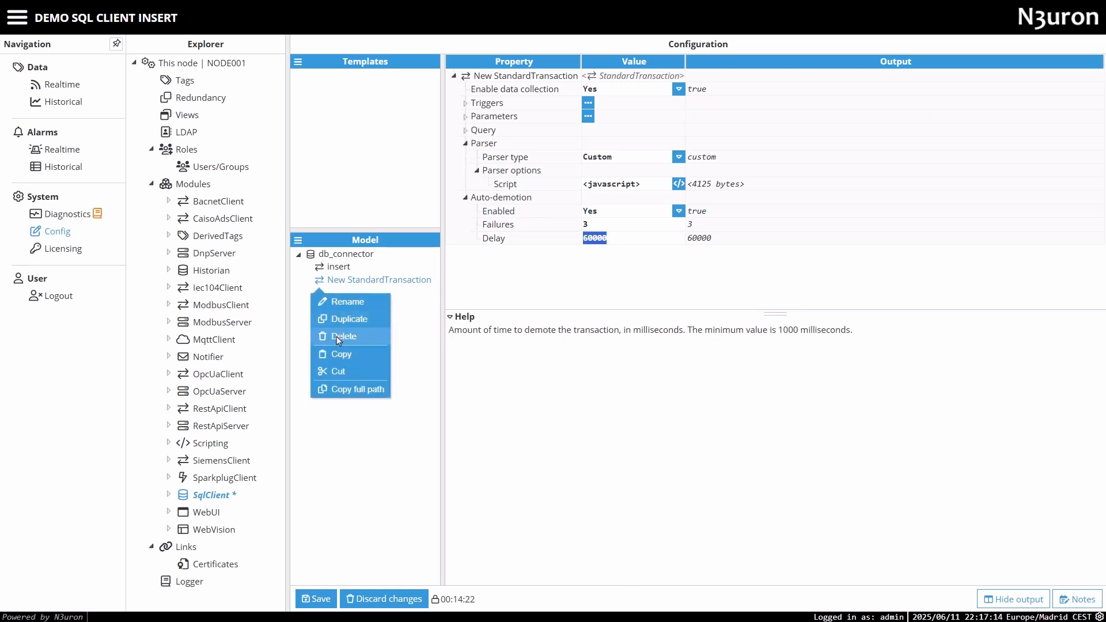
left_click(336, 336)
left_click(340, 268)
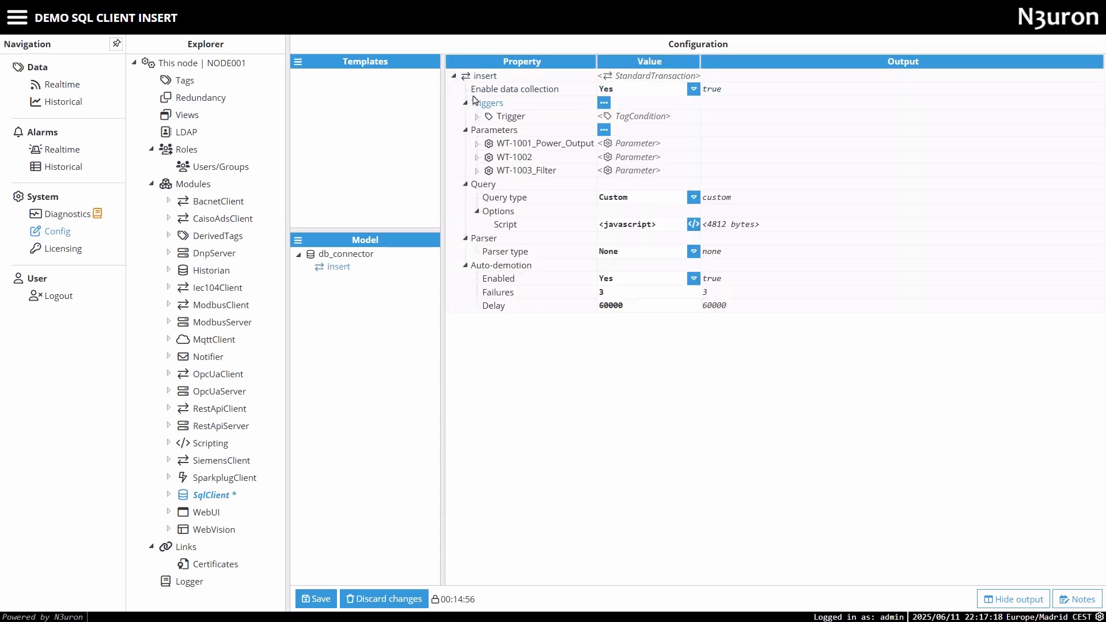
Examine the insert transaction's tag condition trigger, including its condition value and reset value.
left_click(476, 116)
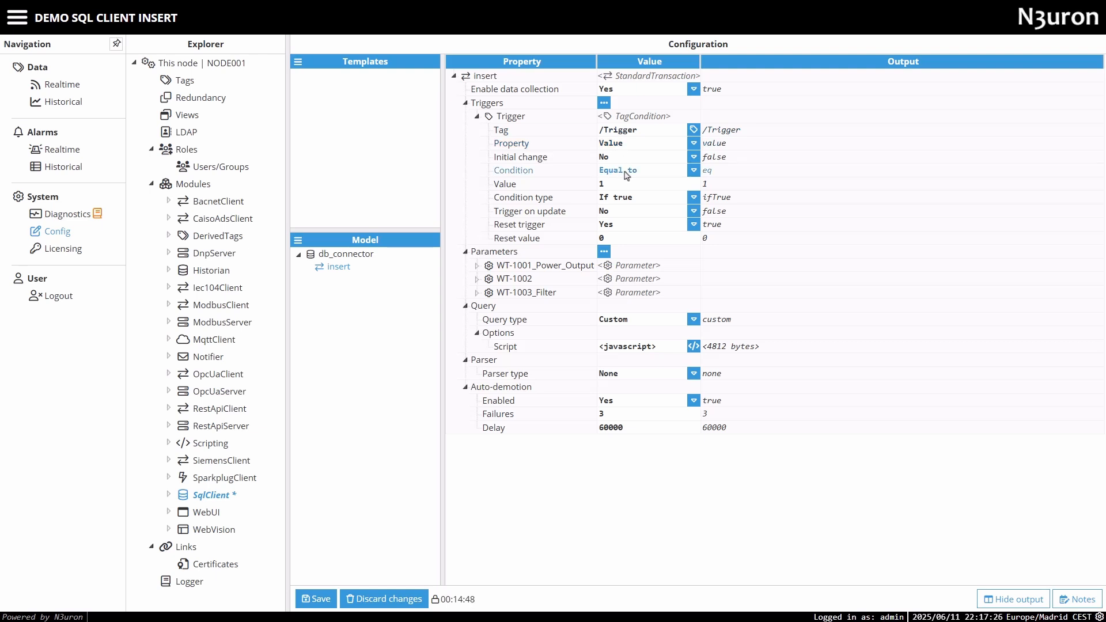
left_click(609, 185)
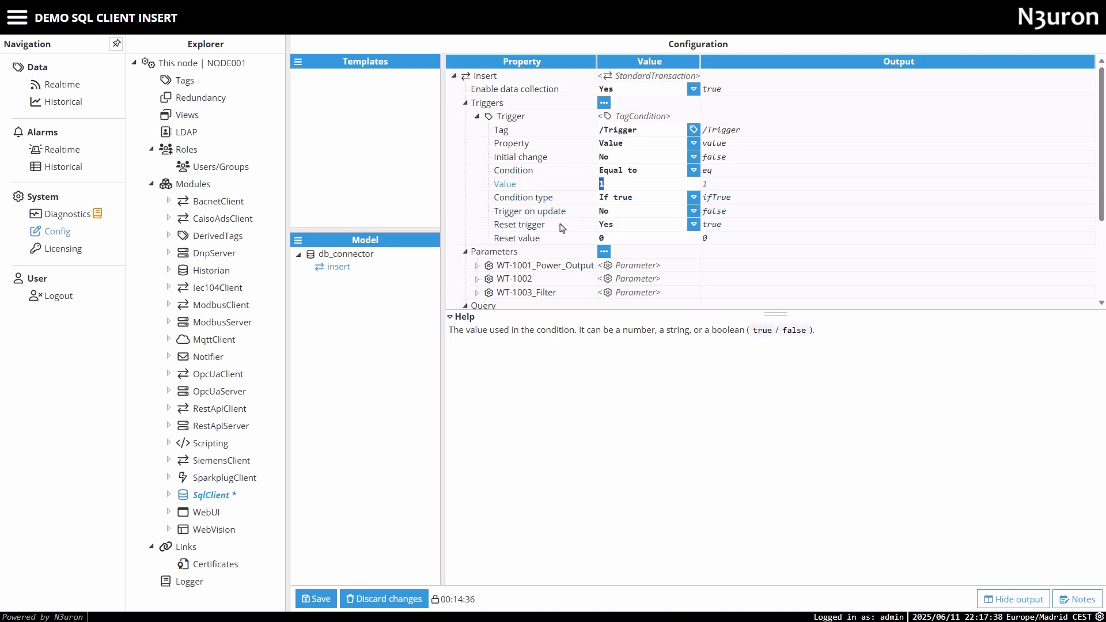
left_click(611, 241)
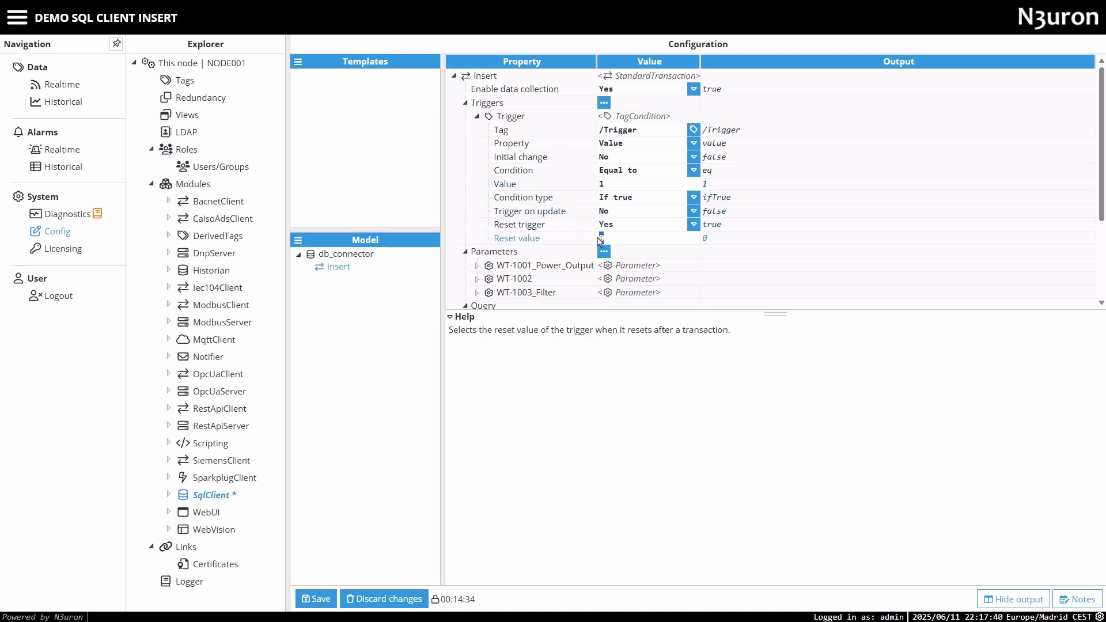
left_click(478, 117)
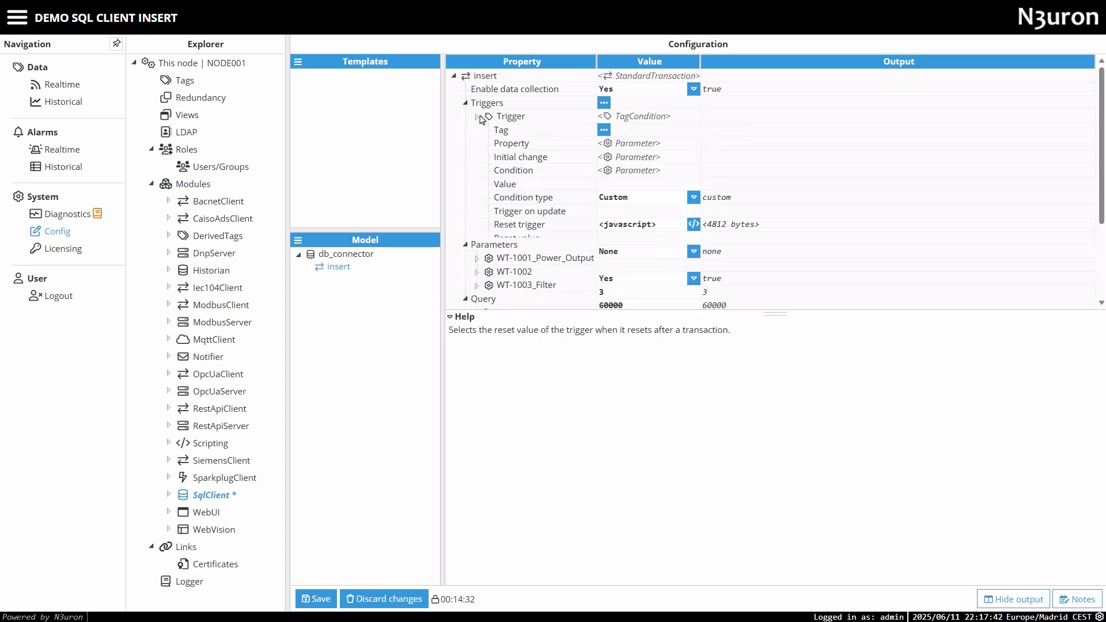
Examine the insert transaction's three parameters, including the Filter_Exclude and Filter_Include tag filters of WT-1003_Filter.
left_click(477, 144)
left_click(477, 185)
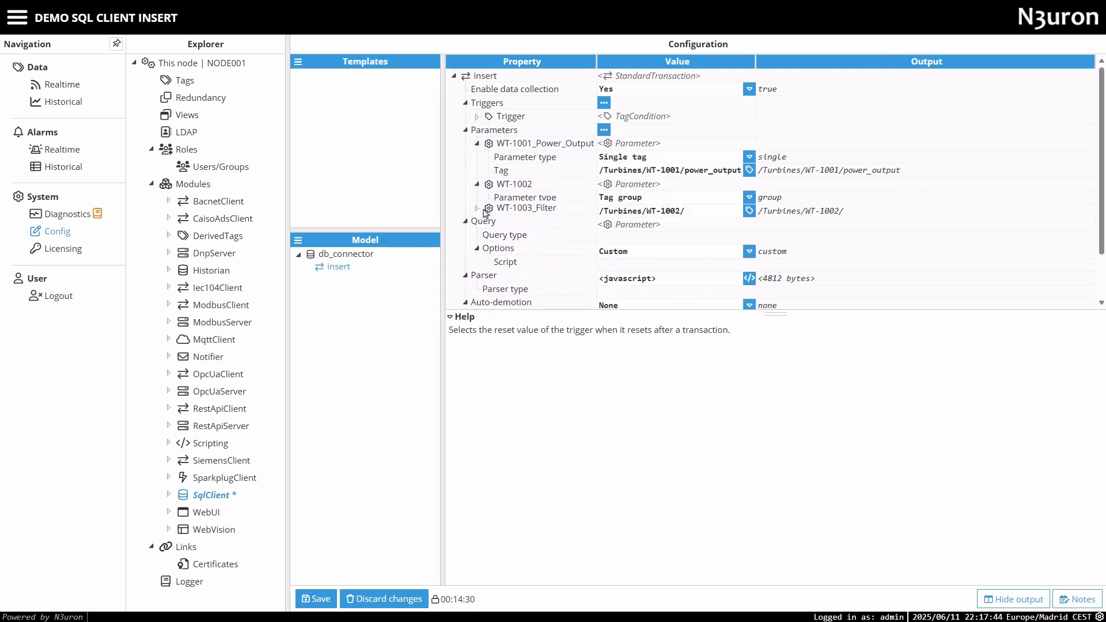
left_click(477, 225)
left_click(489, 251)
left_click(500, 265)
scroll(504, 298, "down", 3)
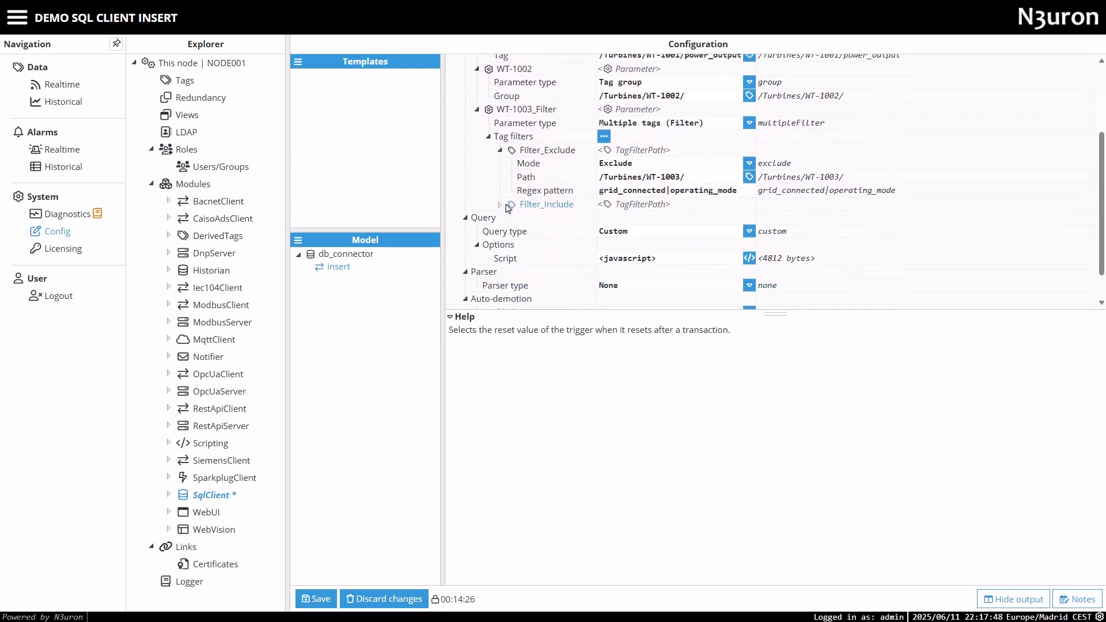
left_click(500, 204)
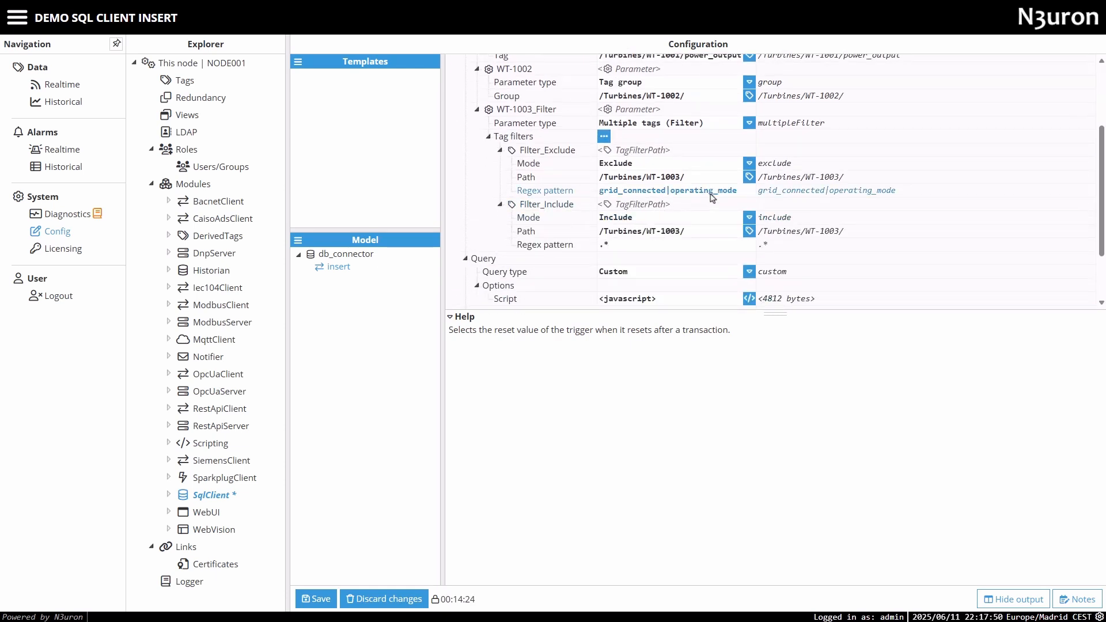
scroll(723, 197, "up", 2)
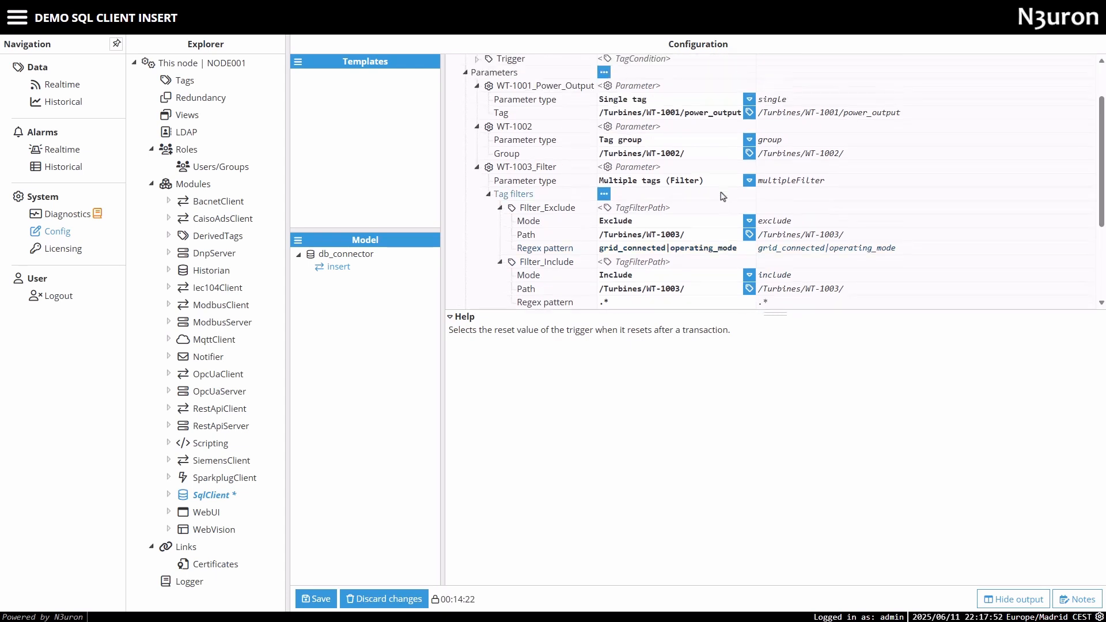
scroll(725, 196, "down", 2)
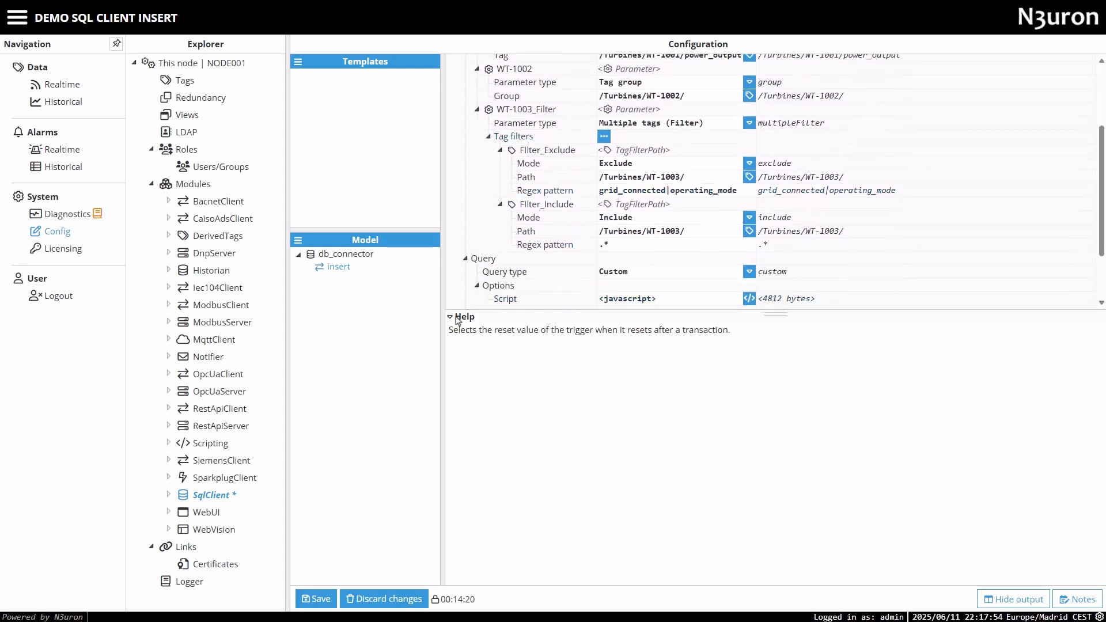
Enlarge the property area and check the tag path of WT-1001_Power_Output and the group path of WT-1002.
left_click_drag(774, 327, 776, 460)
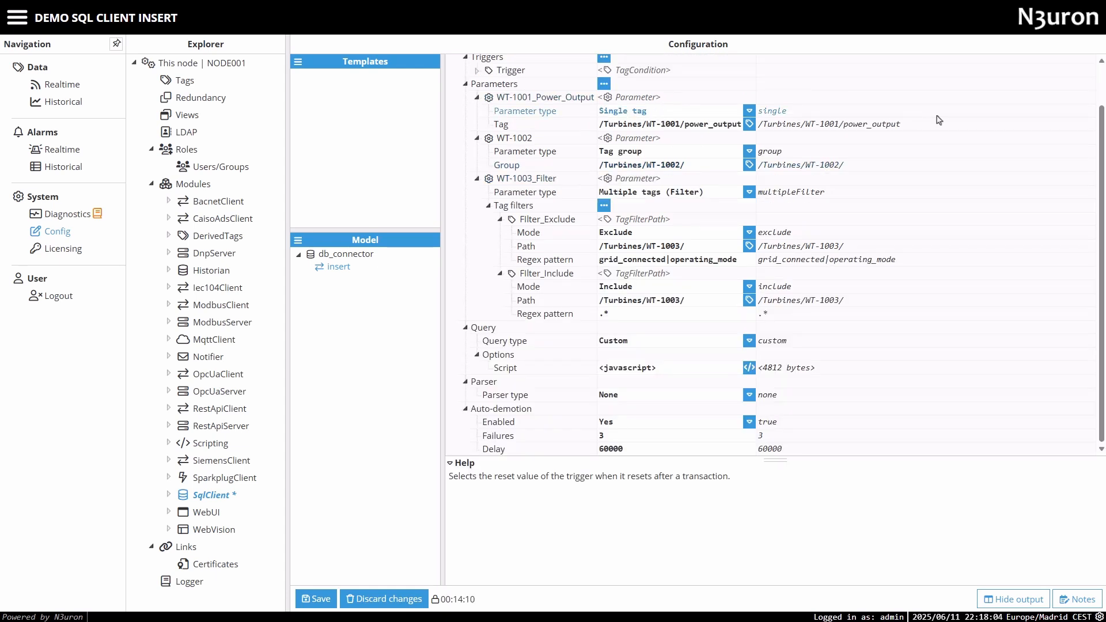
left_click(878, 127)
left_click_drag(922, 126, 736, 126)
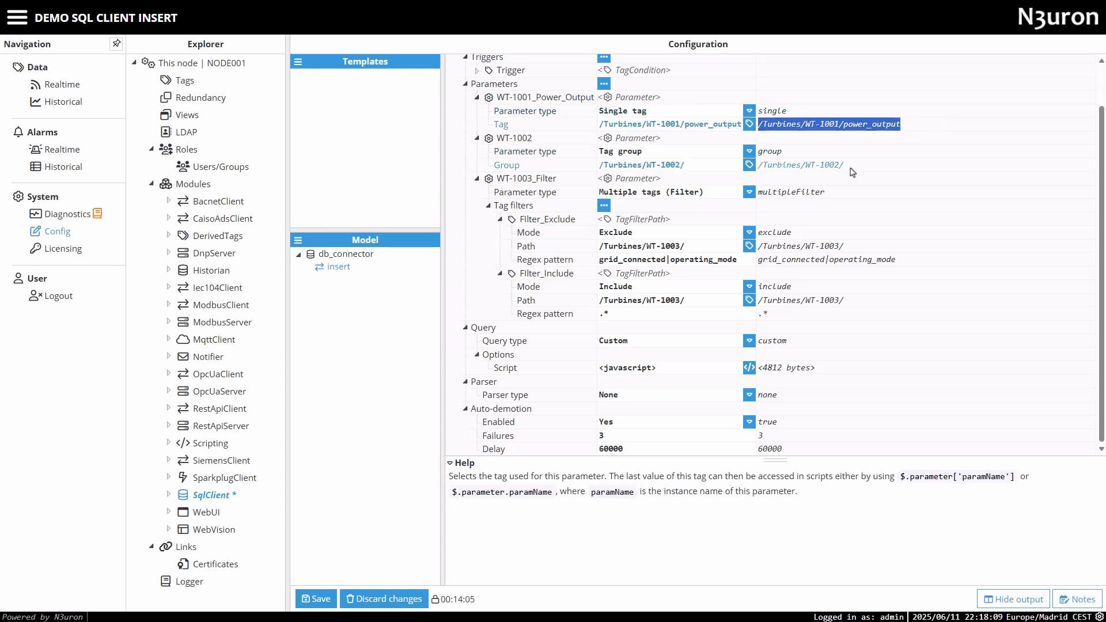
left_click_drag(856, 167, 745, 168)
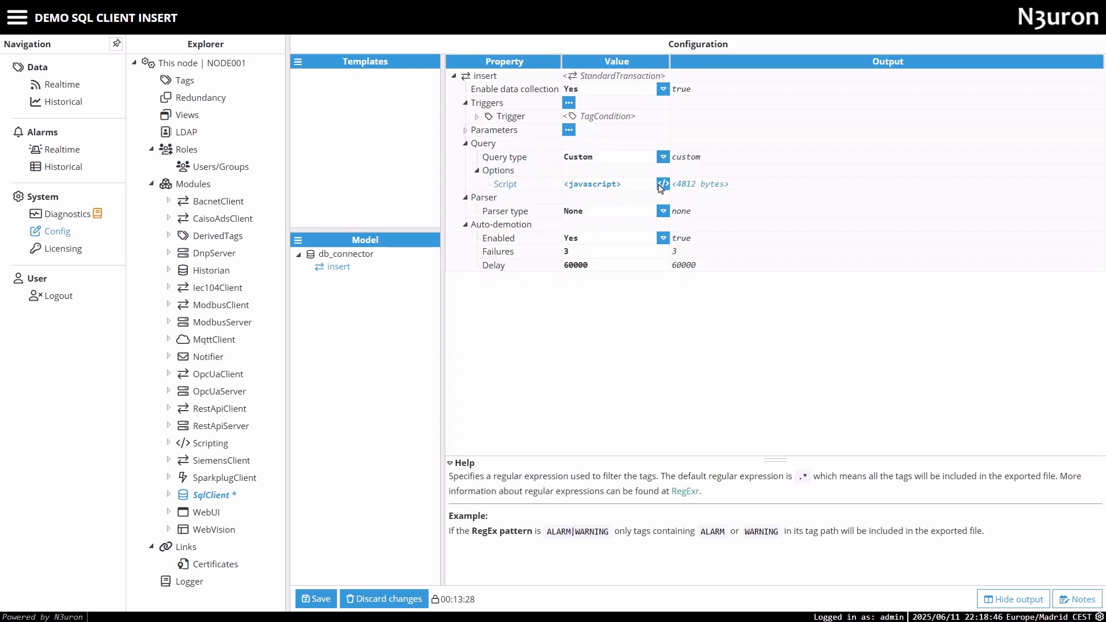
Open the insert transaction's custom query script and examine its debug logging line and table name definition.
left_click(661, 185)
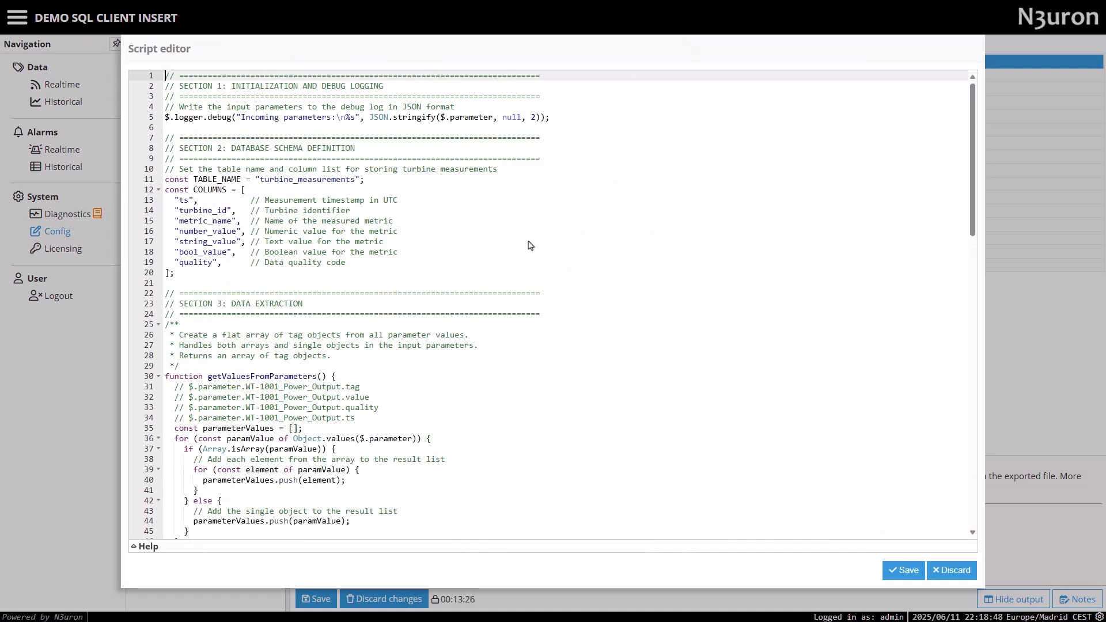
left_click_drag(564, 118, 465, 118)
left_click_drag(388, 111, 167, 77)
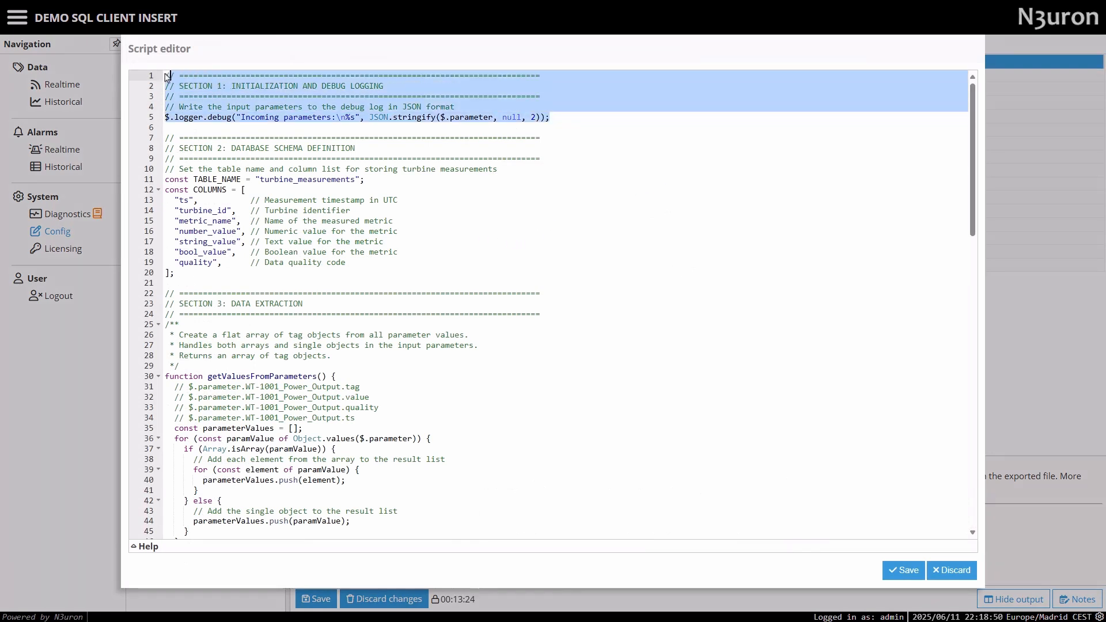
left_click(201, 119)
left_click_drag(202, 118, 153, 119)
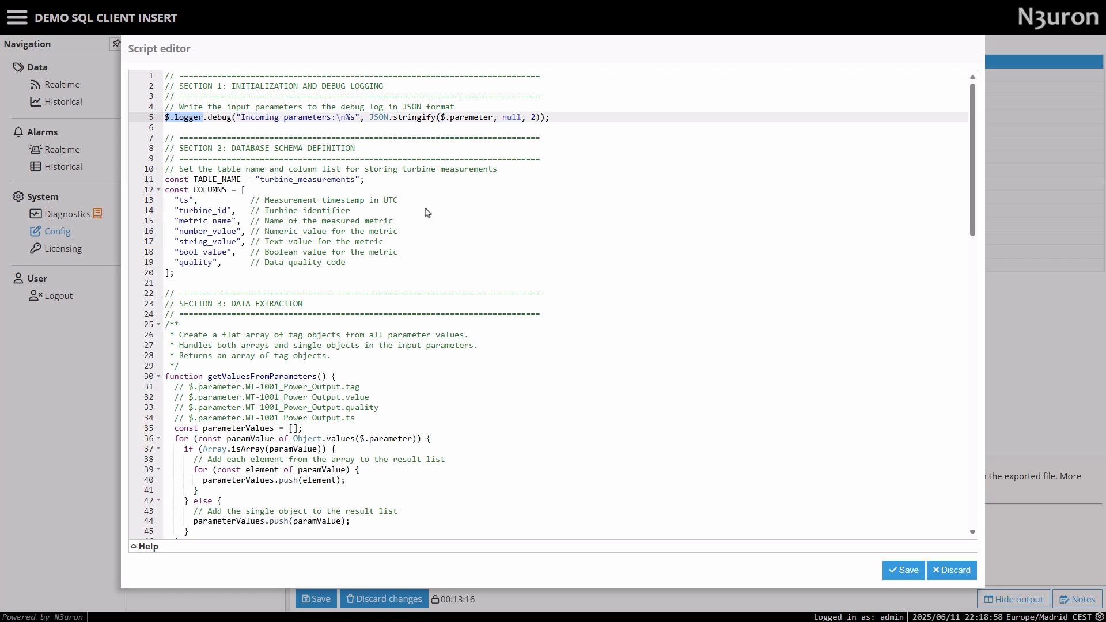
left_click_drag(366, 181, 140, 183)
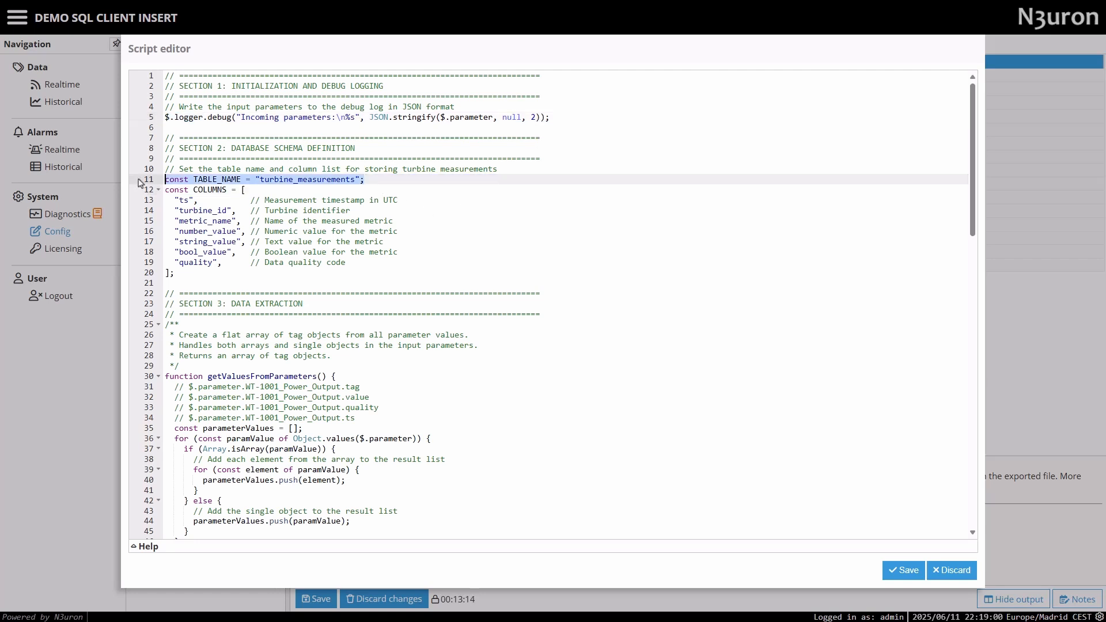
Examine the getValuesFromParameters function in the data extraction section, including its parameter loop and array handling.
scroll(139, 183, "down", 3)
left_click_drag(208, 204, 331, 206)
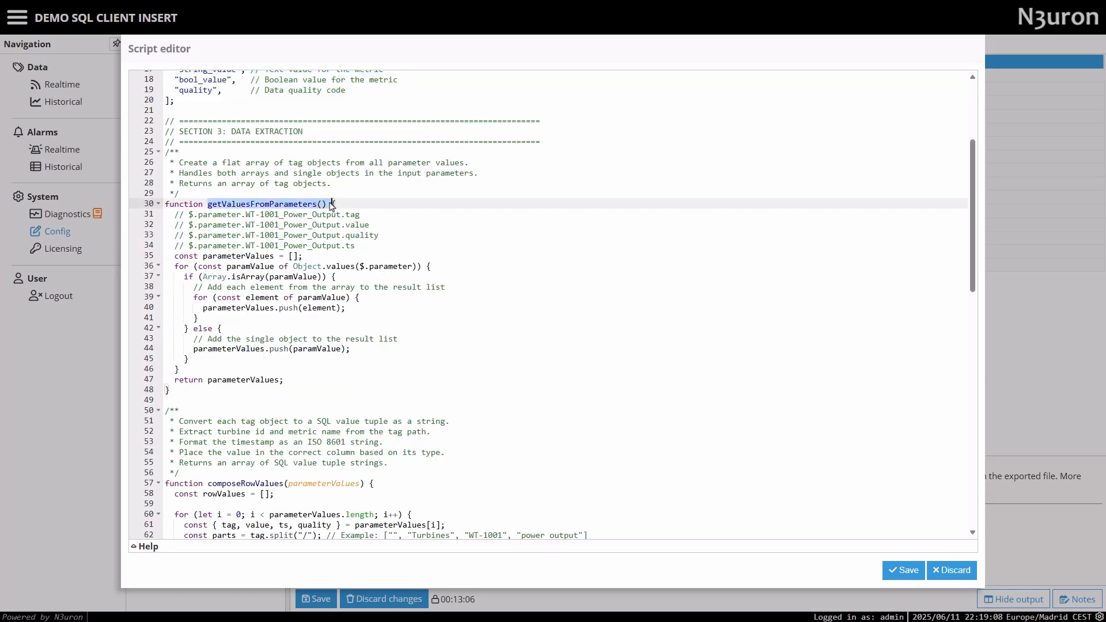
left_click(175, 268)
left_click_drag(176, 268, 277, 372)
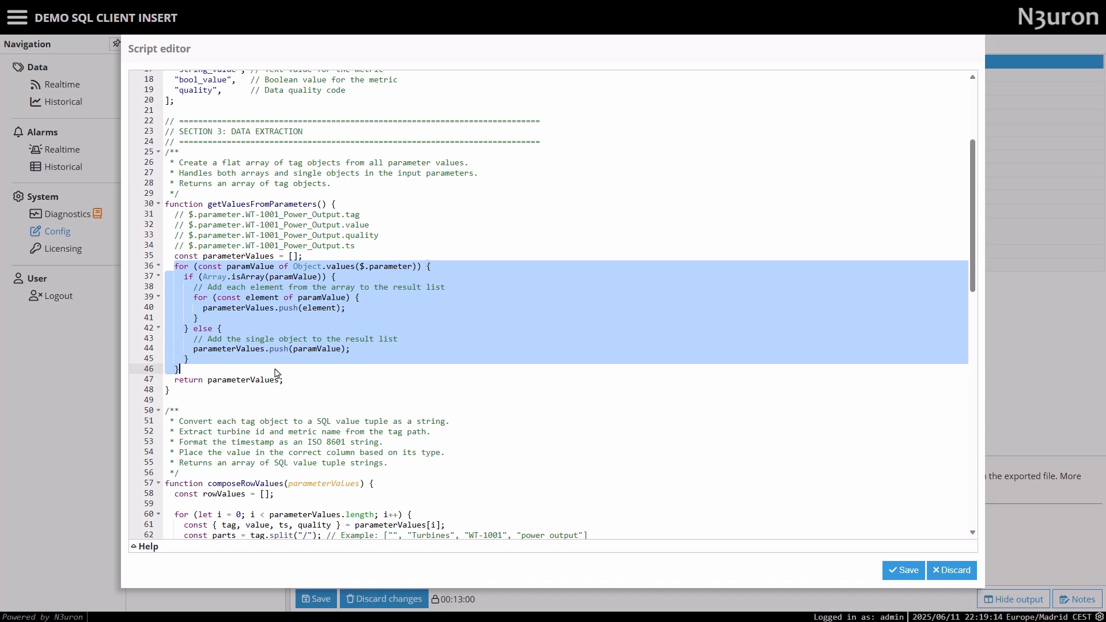
left_click(253, 319)
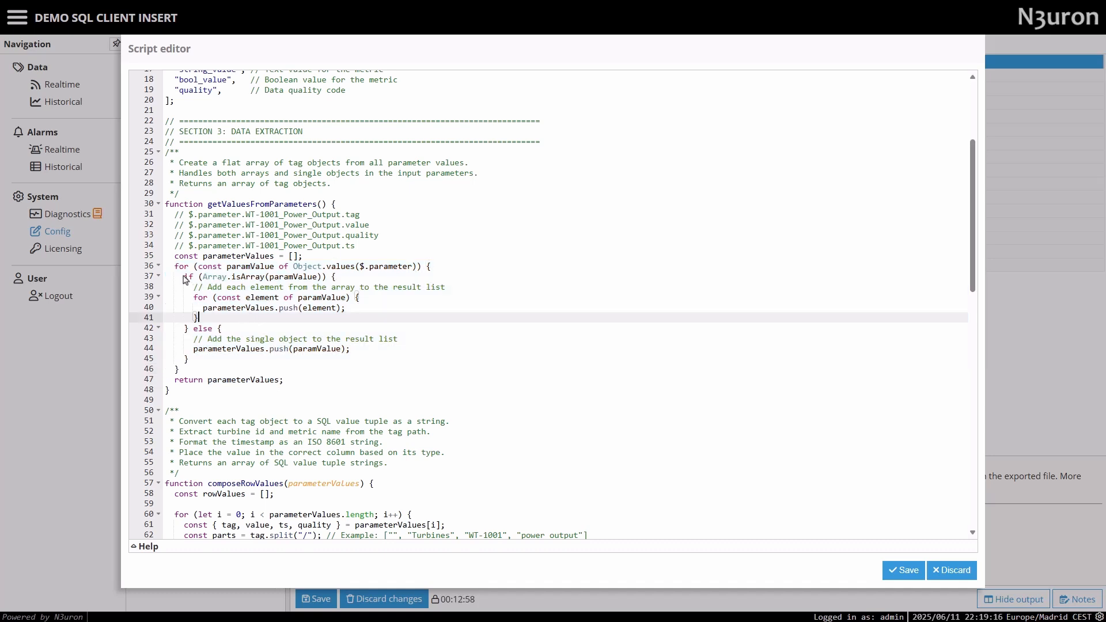
left_click_drag(185, 277, 333, 278)
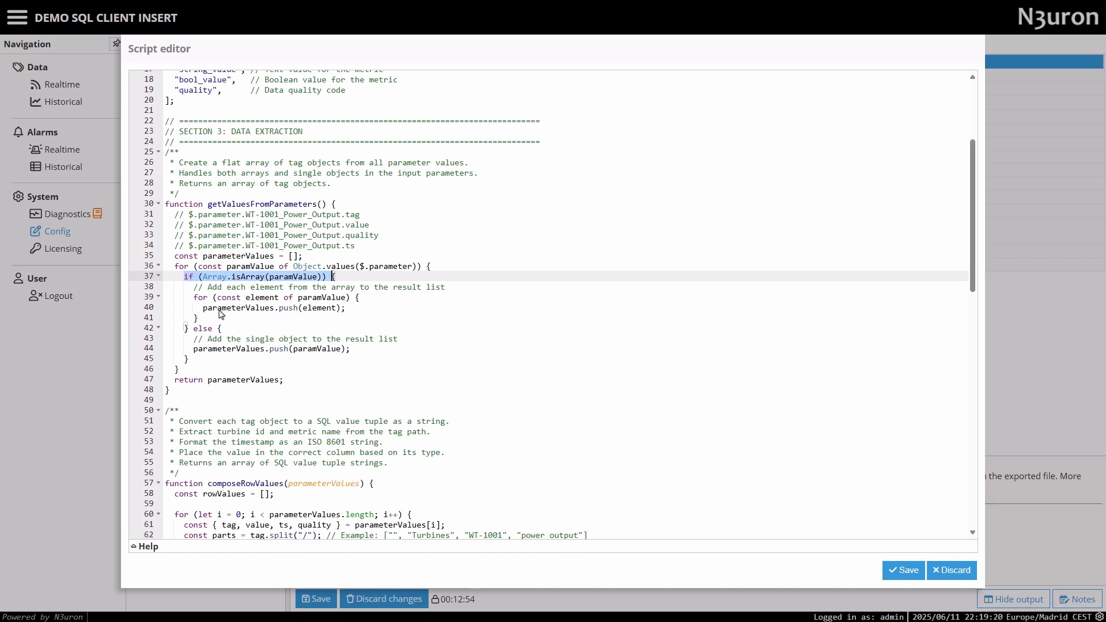
left_click_drag(201, 308, 343, 309)
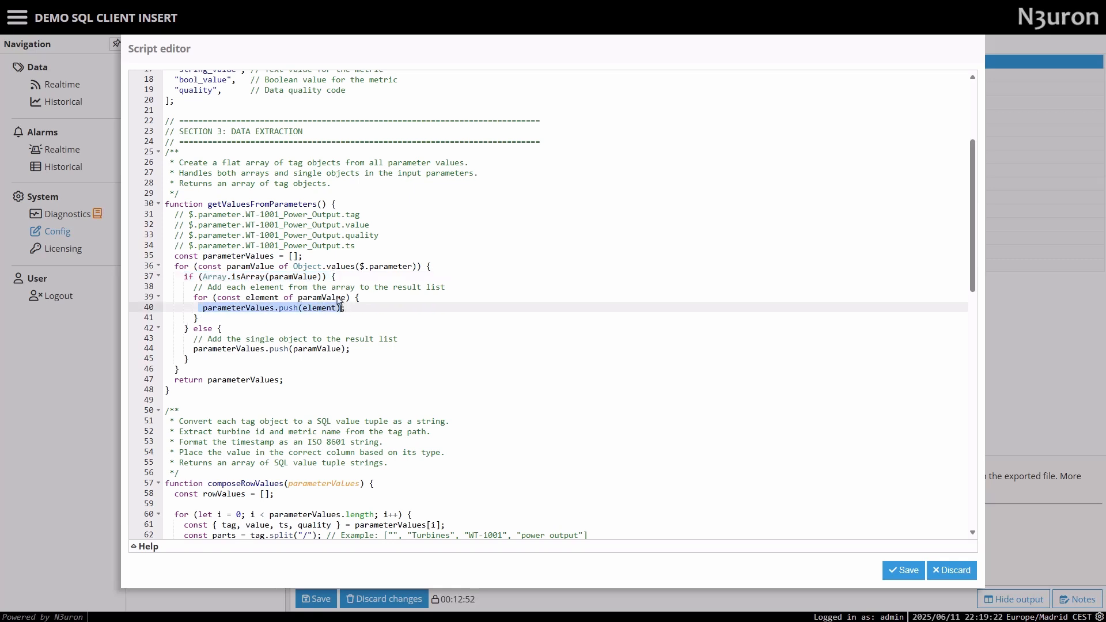
Examine how getValuesFromParameters adds a single parameter object to the result list and the commented tag field examples.
left_click(305, 260)
left_click(191, 349)
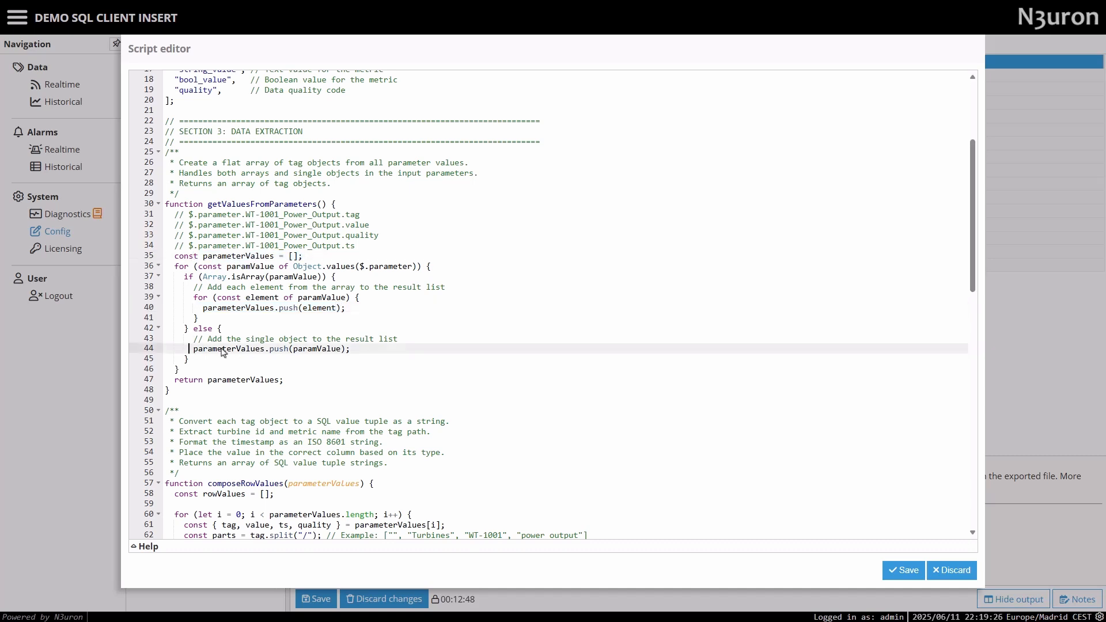
left_click(350, 349, "shift")
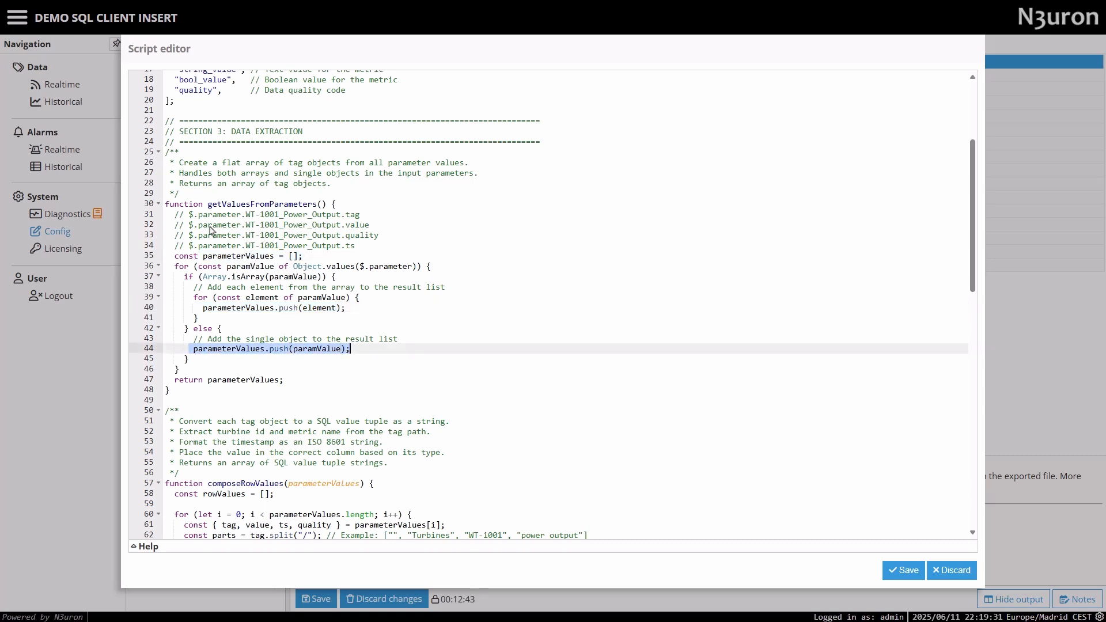
left_click_drag(190, 216, 362, 215)
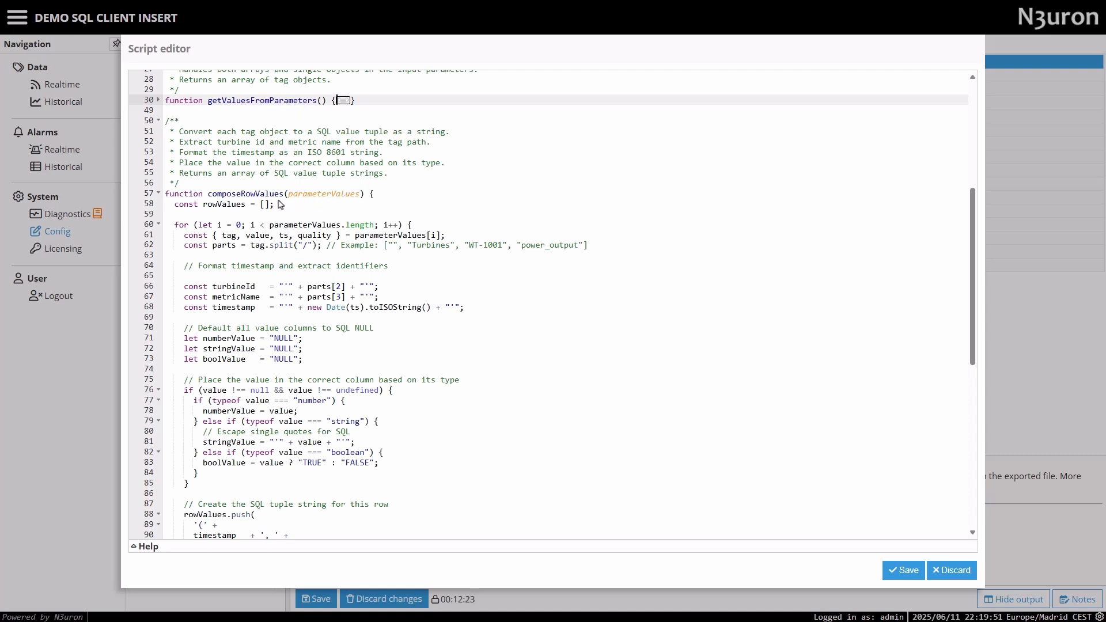
Examine the start of composeRowValues: the rowValues array, the fields read from parameterValues[i] and the tag path split.
left_click(255, 204)
left_click_drag(179, 205, 175, 205)
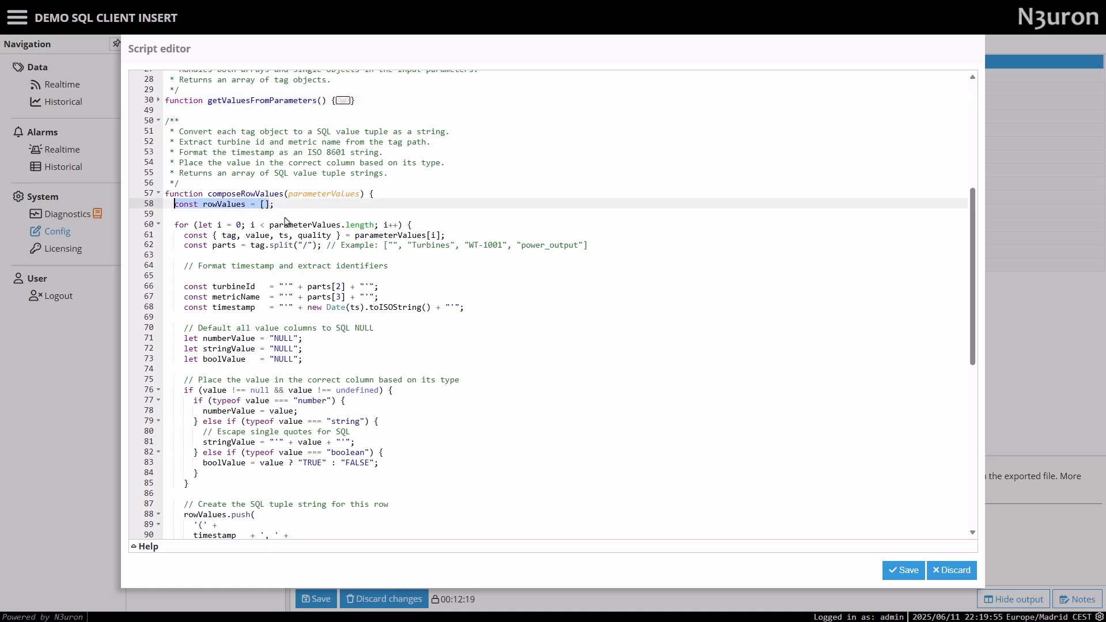
scroll(287, 221, "down", 2)
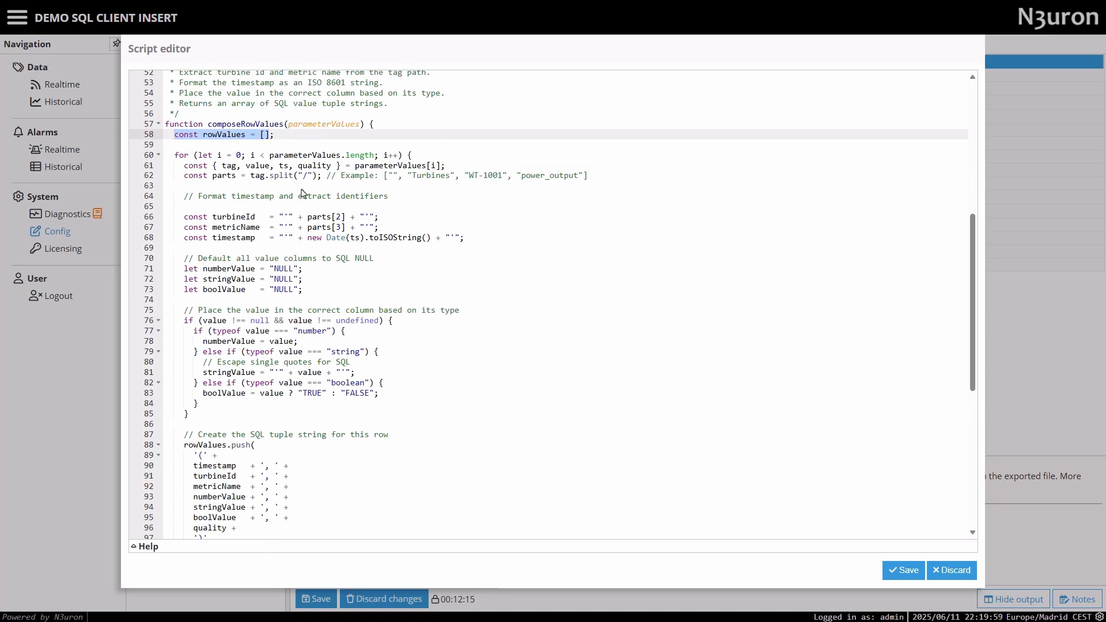
left_click(352, 166)
left_click_drag(354, 167, 446, 167)
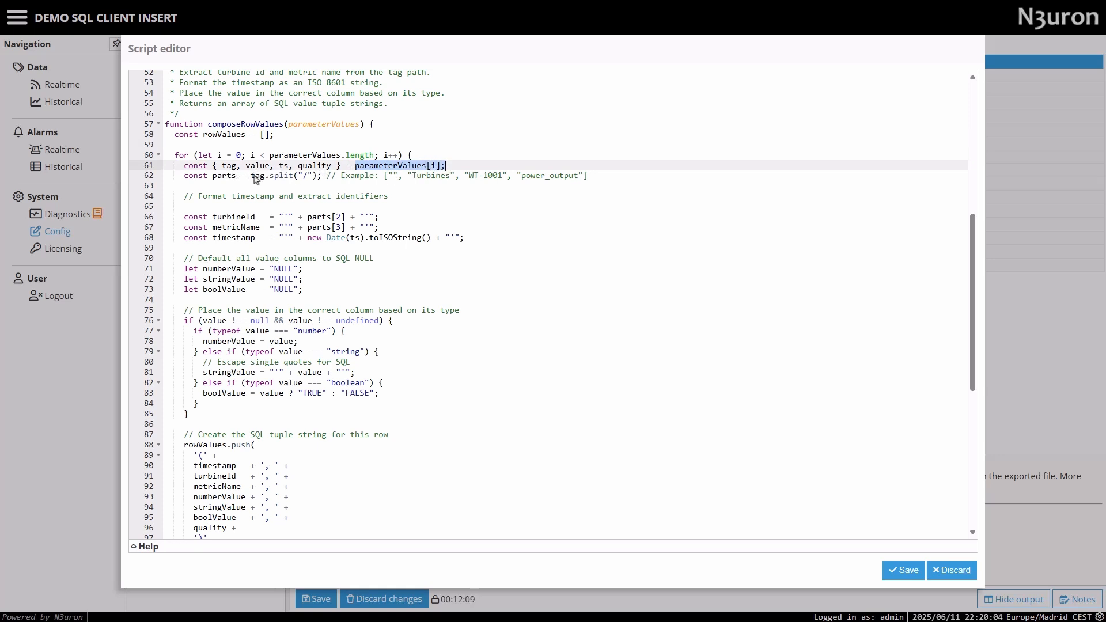
left_click_drag(250, 176, 321, 177)
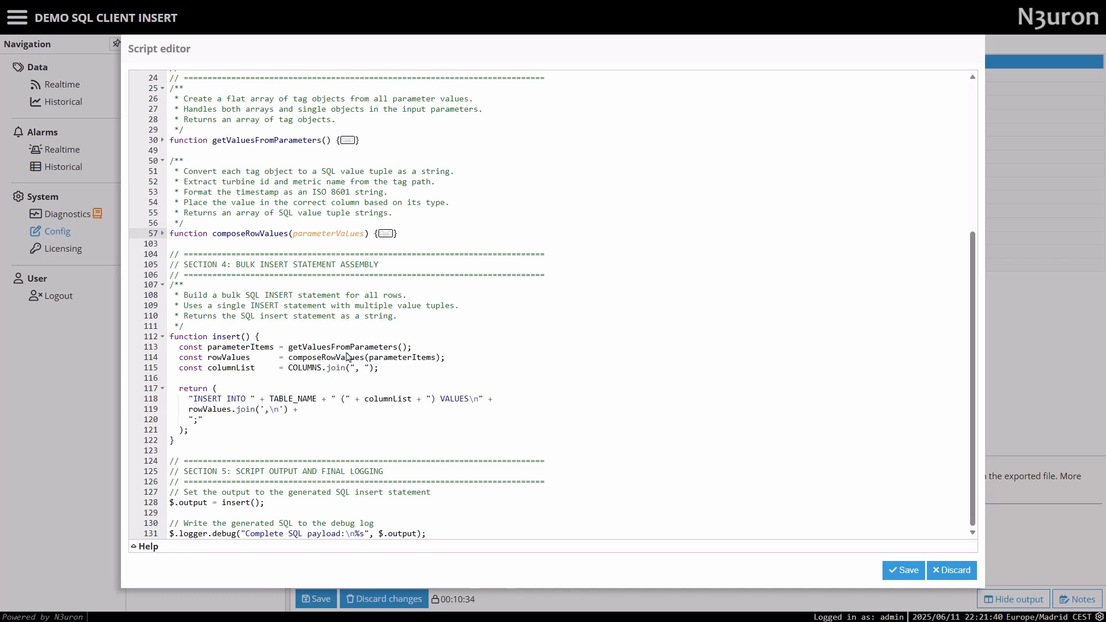
Examine the insert function's parameterItems, rowValues and columnList definitions, along with the COLUMNS array they rely on.
left_click_drag(289, 349, 421, 351)
left_click_drag(289, 359, 447, 360)
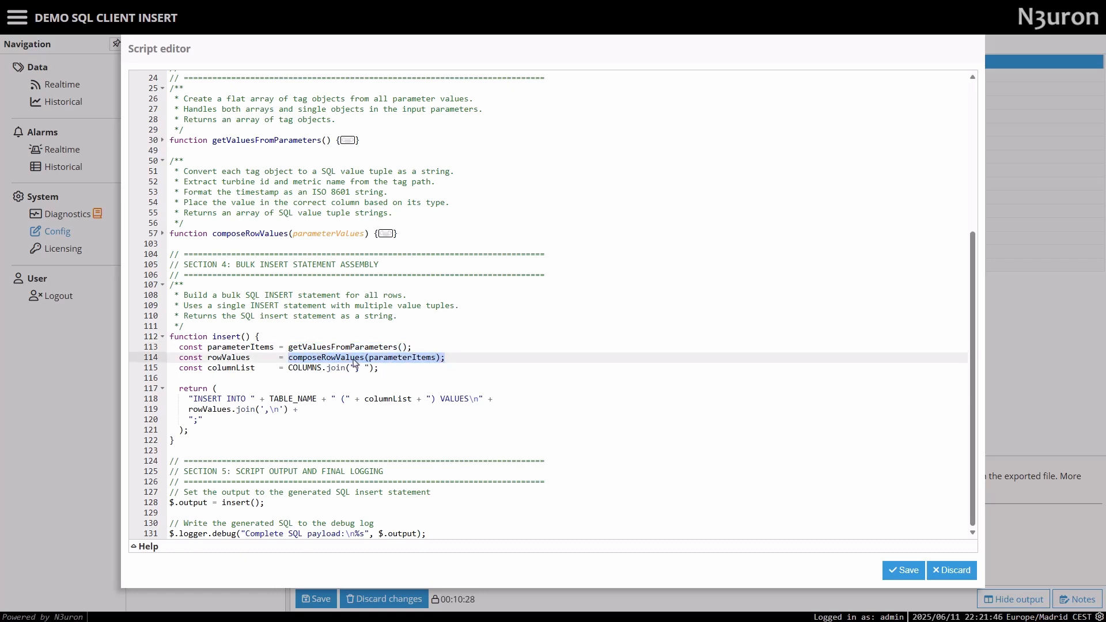
double_click(229, 358)
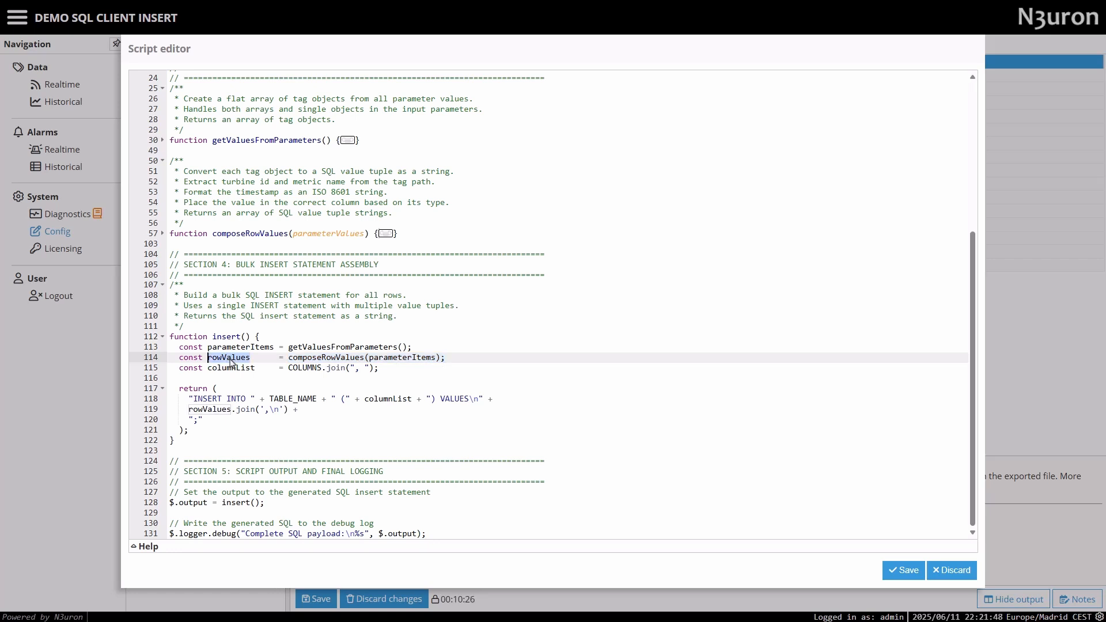
left_click_drag(289, 369, 382, 369)
left_click_drag(208, 369, 254, 372)
scroll(253, 346, "up", 5)
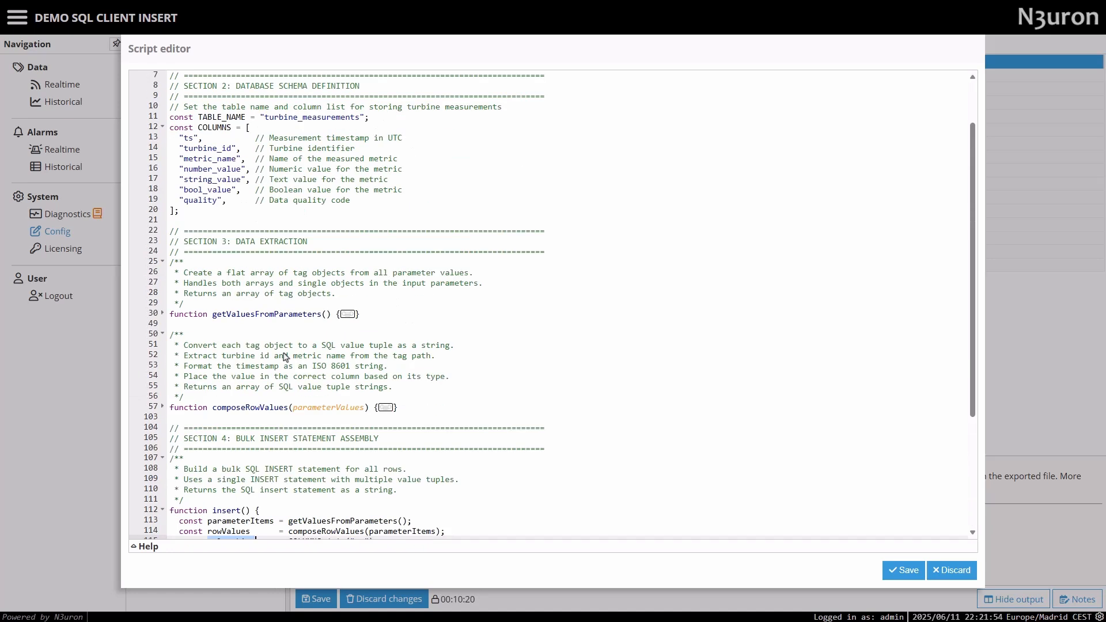
left_click_drag(171, 190, 189, 263)
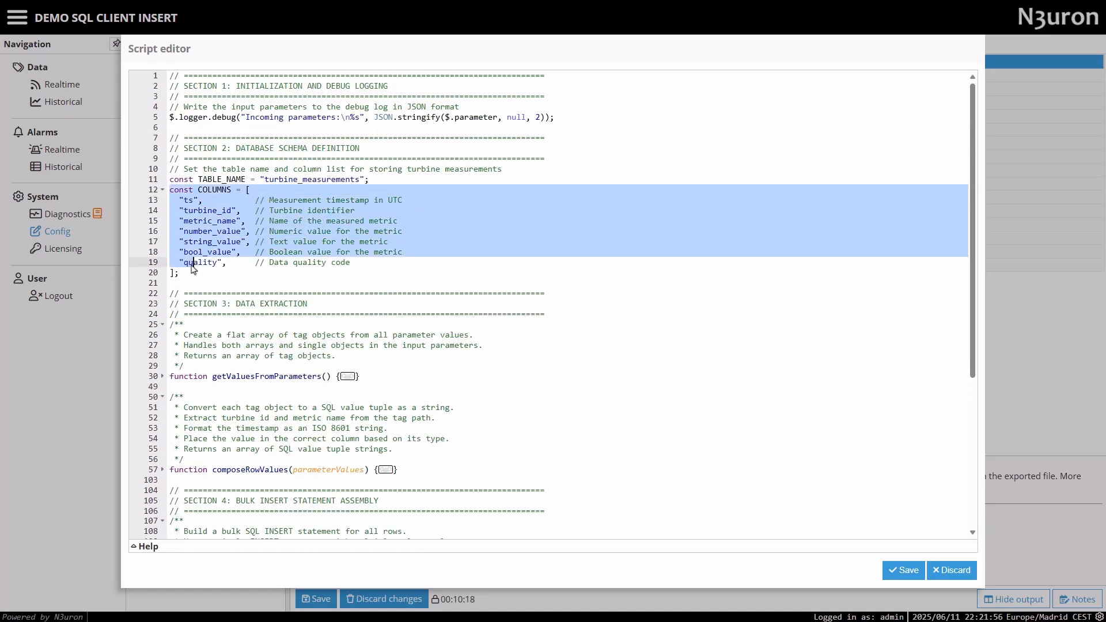
scroll(270, 312, "down", 2)
scroll(270, 311, "down", 4)
Examine the script's final section, covering the $.output assignment from insert() and the complete SQL payload debug line.
left_click_drag(261, 504, 225, 509)
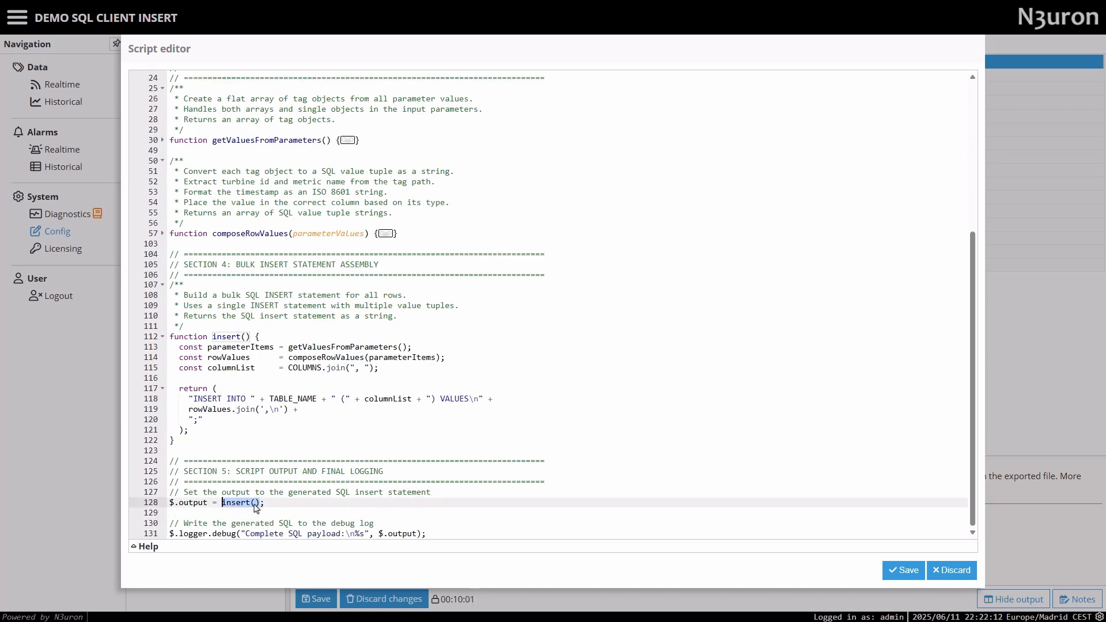
left_click_drag(214, 507, 163, 505)
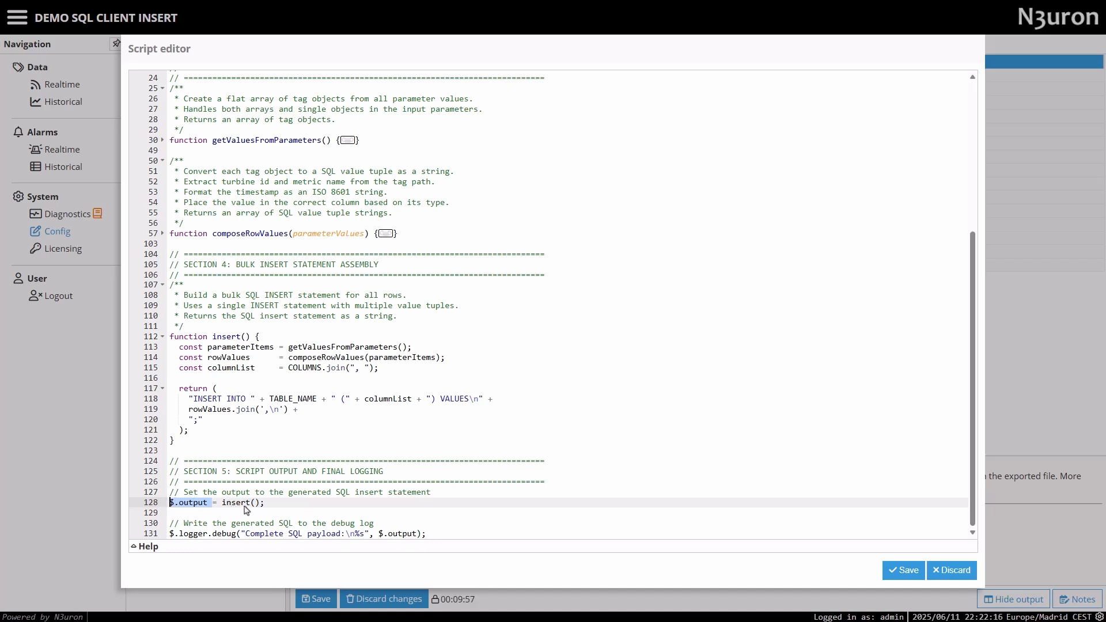
left_click_drag(435, 539, 159, 535)
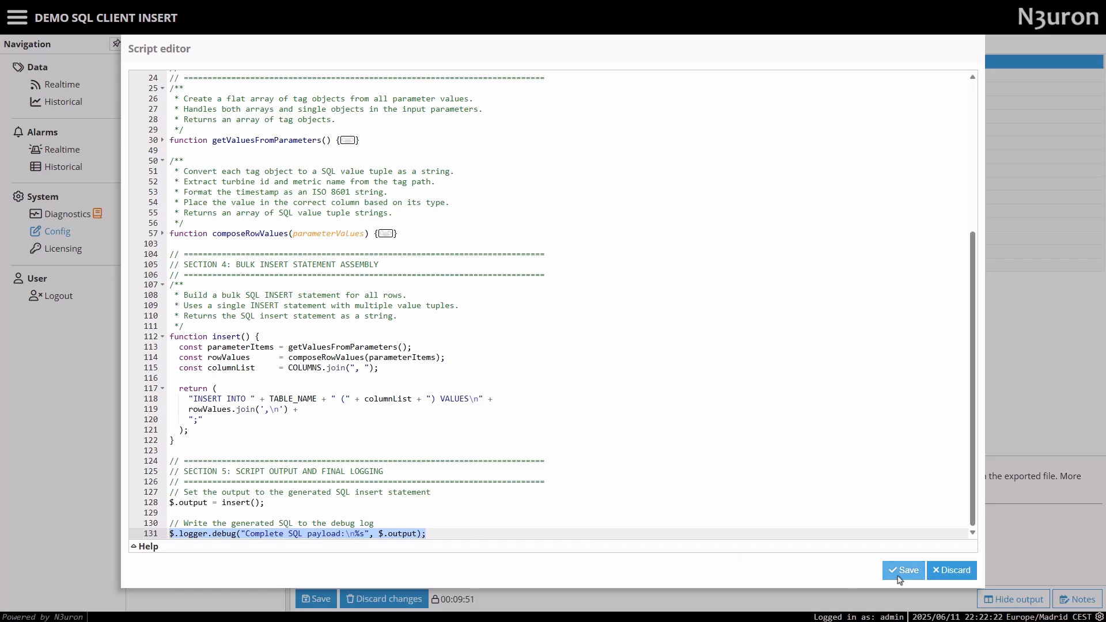
Close the script editor without saving and discard the pending SqlClient configuration changes.
left_click(957, 575)
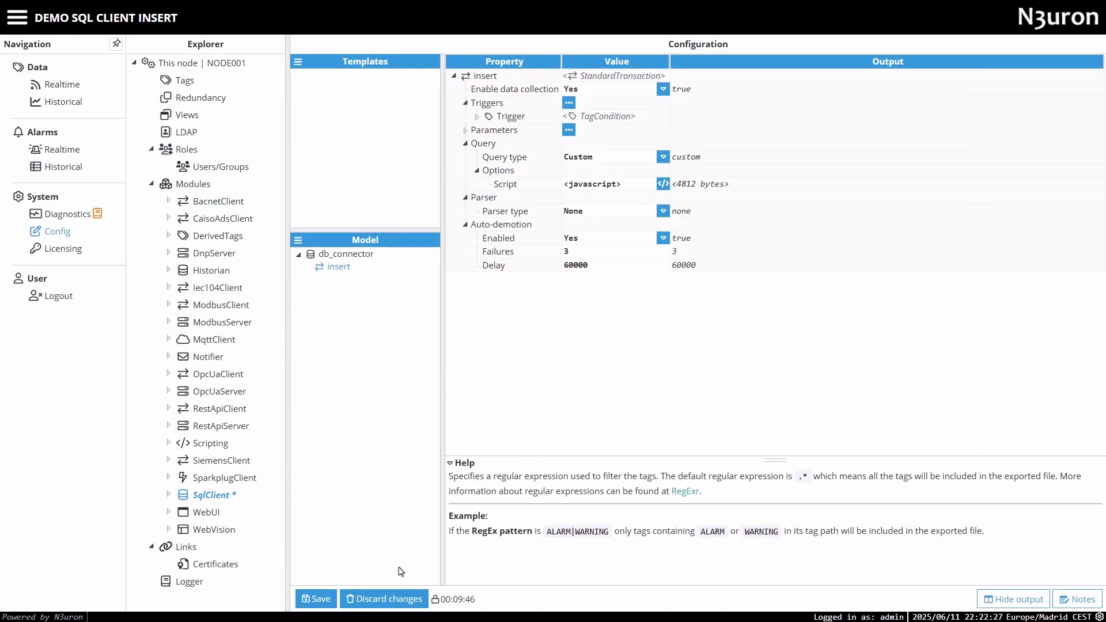
left_click(396, 603)
left_click(537, 336)
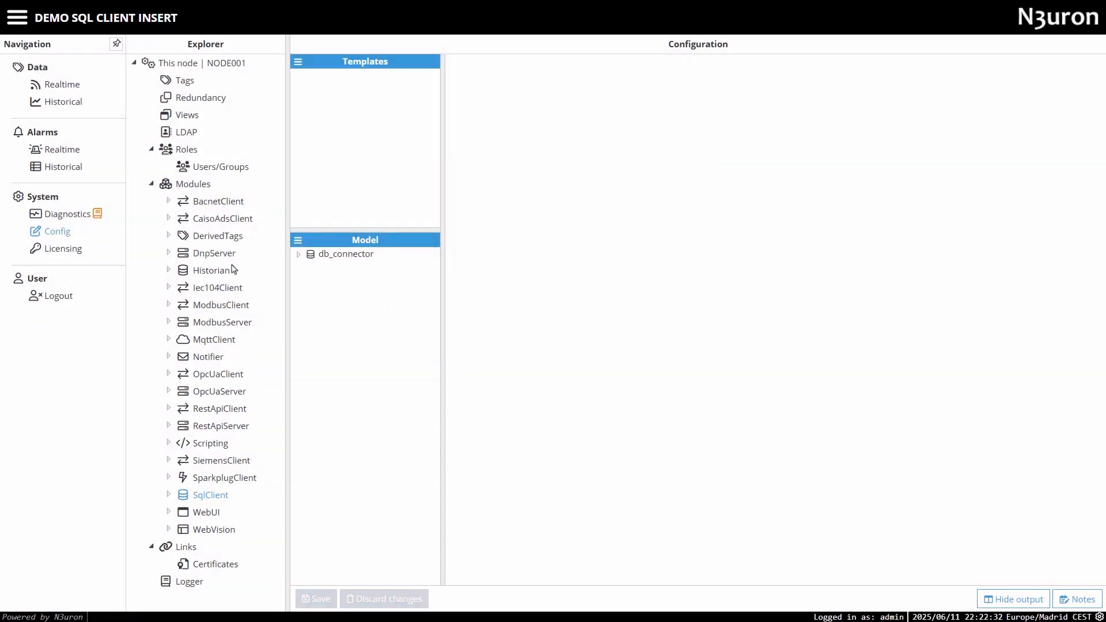
Write the value True to the root-level Trigger tag in the realtime data view to fire the insert transaction.
left_click(63, 84)
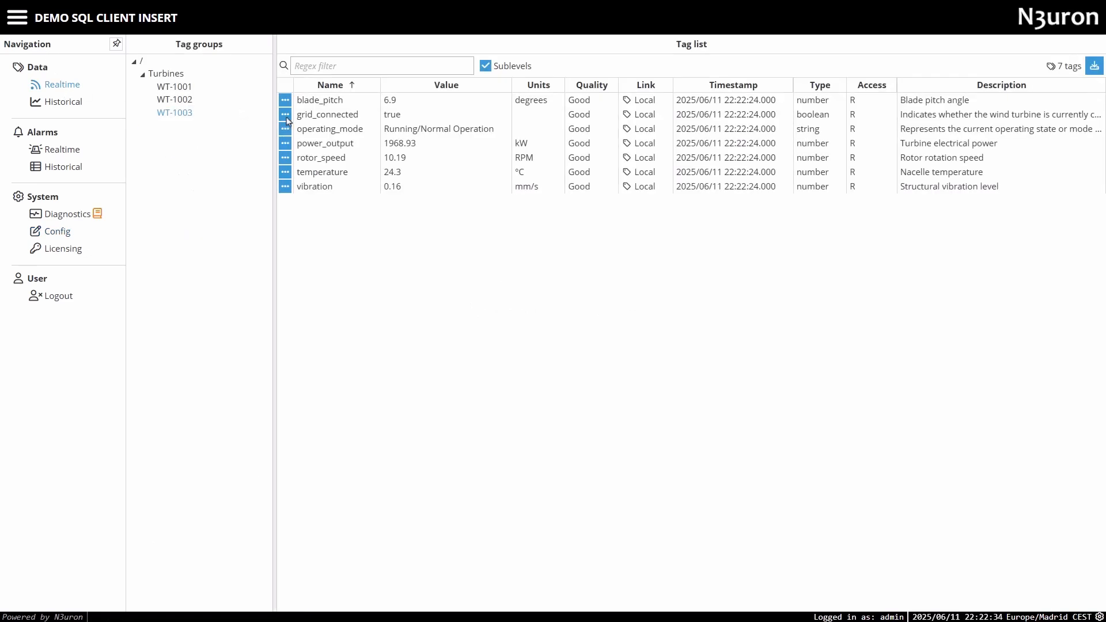
left_click(149, 62)
right_click(483, 100)
left_click(502, 132)
left_click(471, 319)
left_click(504, 320)
left_click(801, 344)
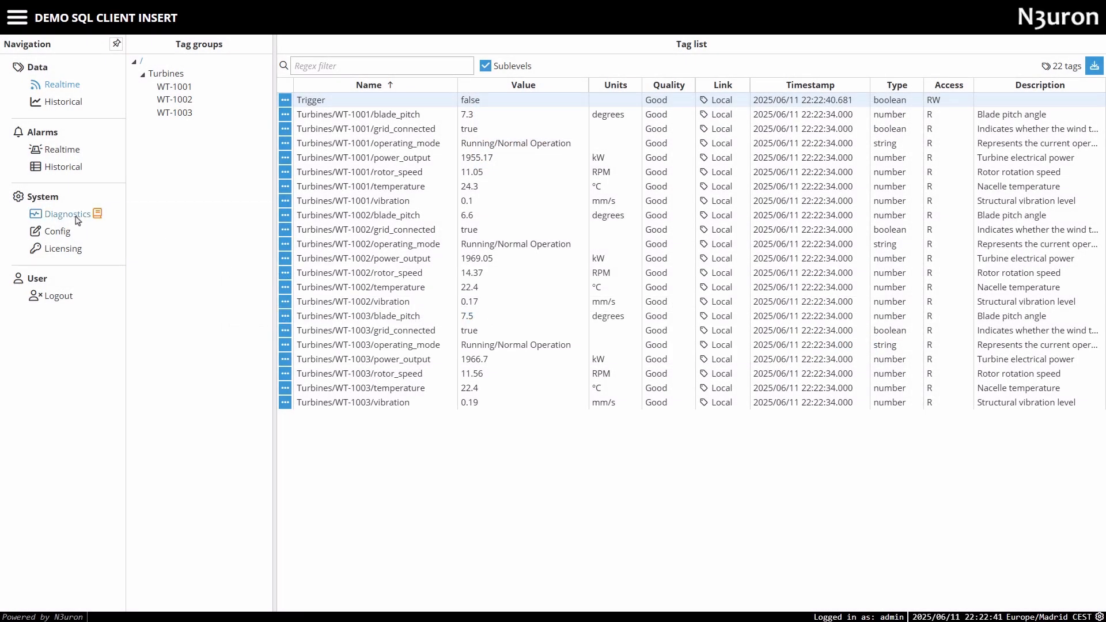
Open the realtime logs and read the full Incoming parameters message of the insert query.
left_click(64, 214)
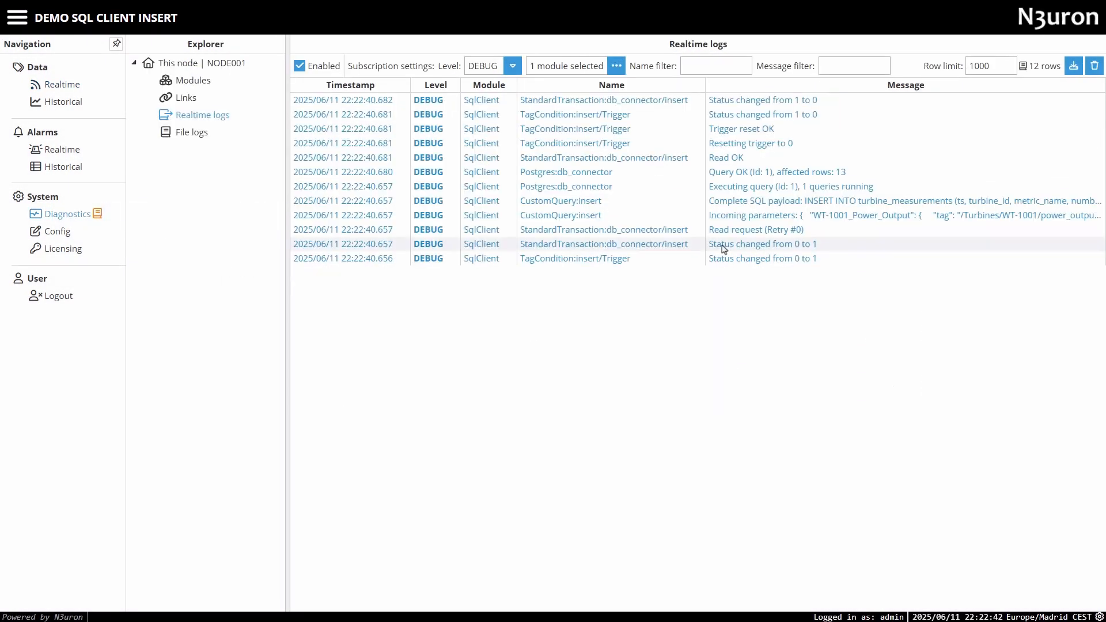
right_click(772, 220)
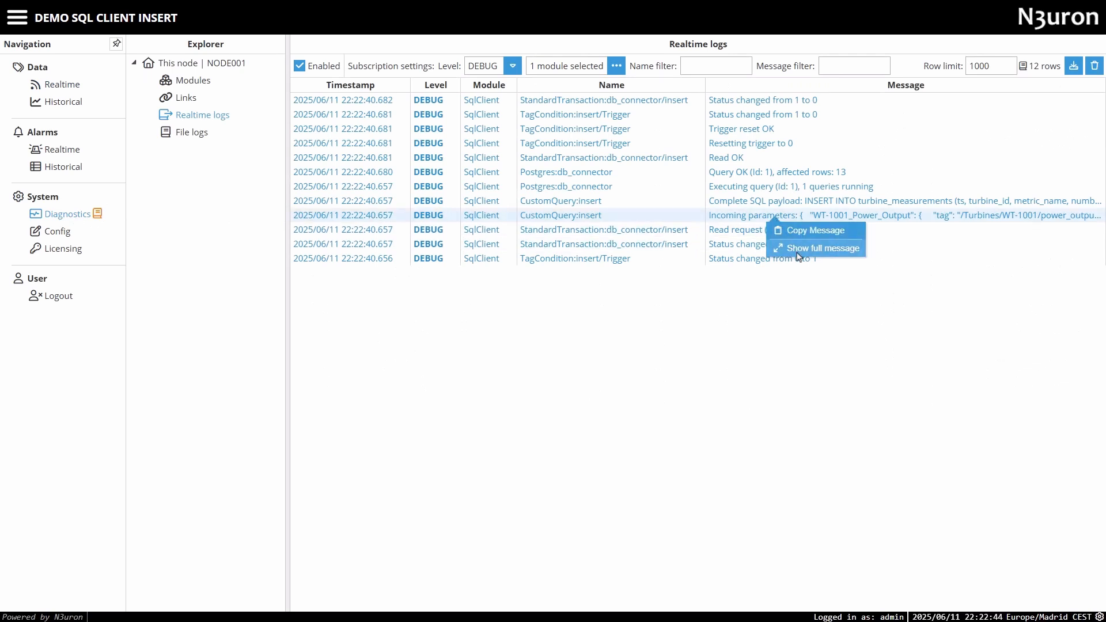
left_click(801, 246)
left_click_drag(147, 106, 284, 553)
scroll(284, 486, "up", 8)
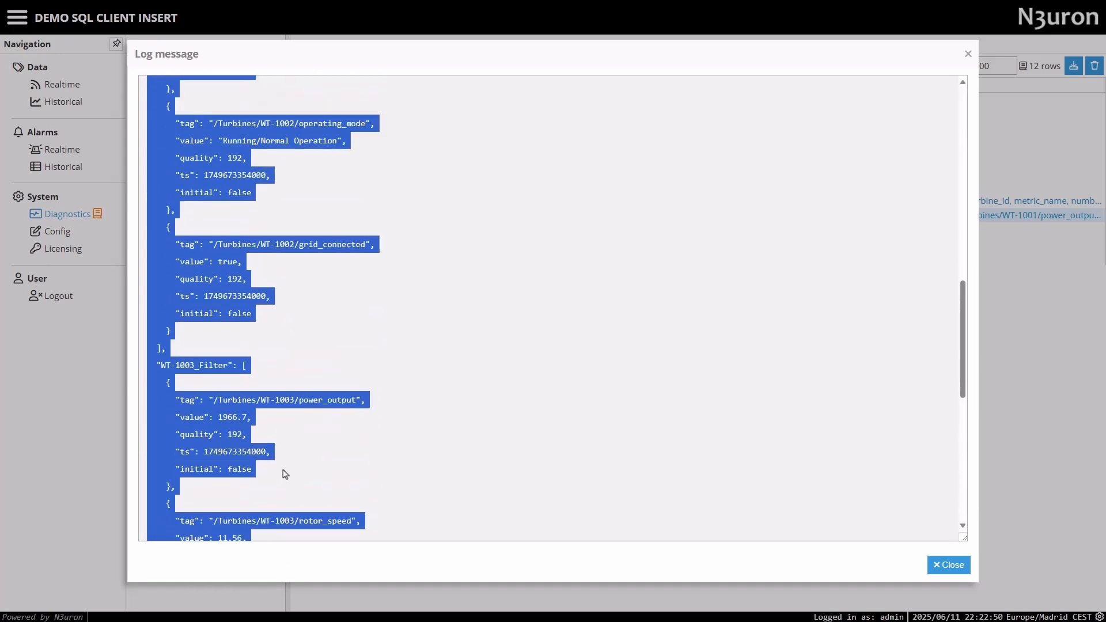
scroll(284, 474, "up", 10)
left_click(357, 233)
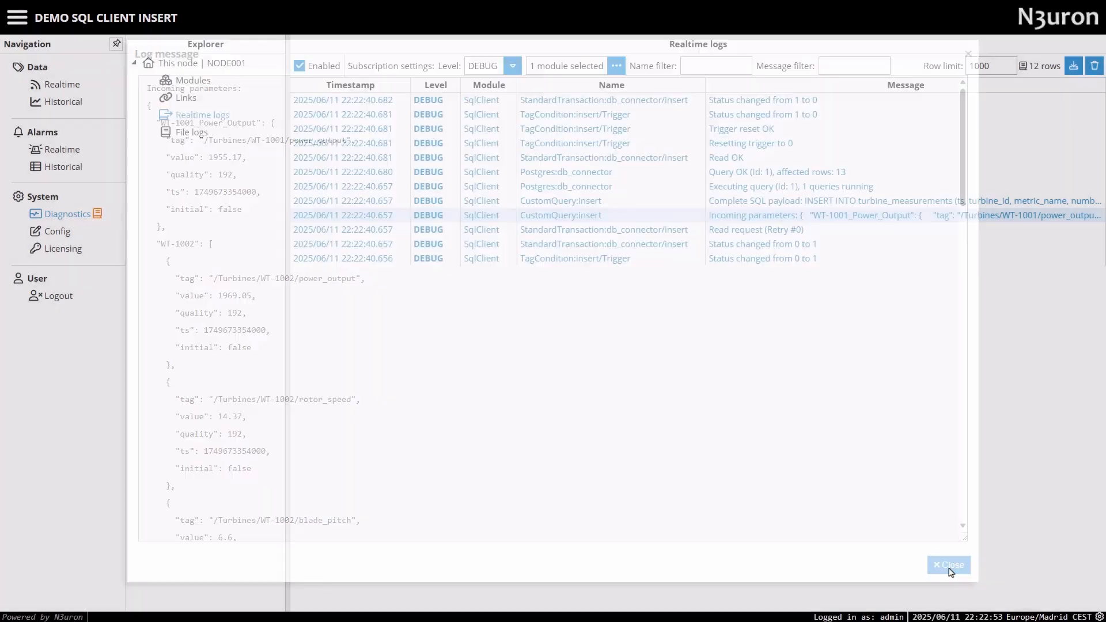
left_click(963, 567)
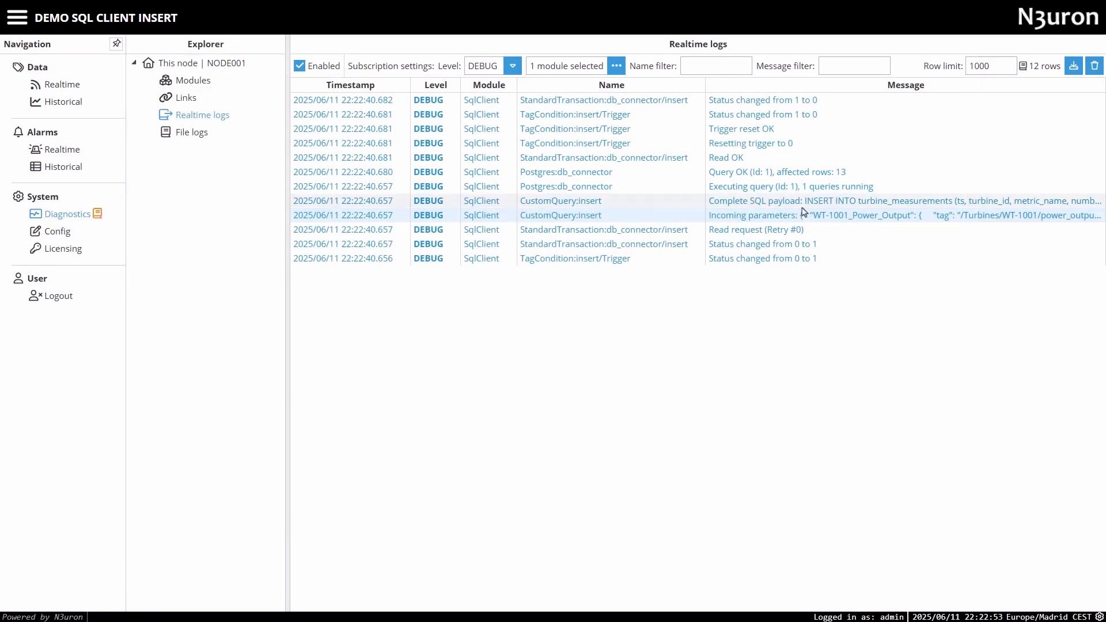
Read the full Complete SQL payload log message containing the INSERT INTO turbine_measurements statement.
right_click(831, 205)
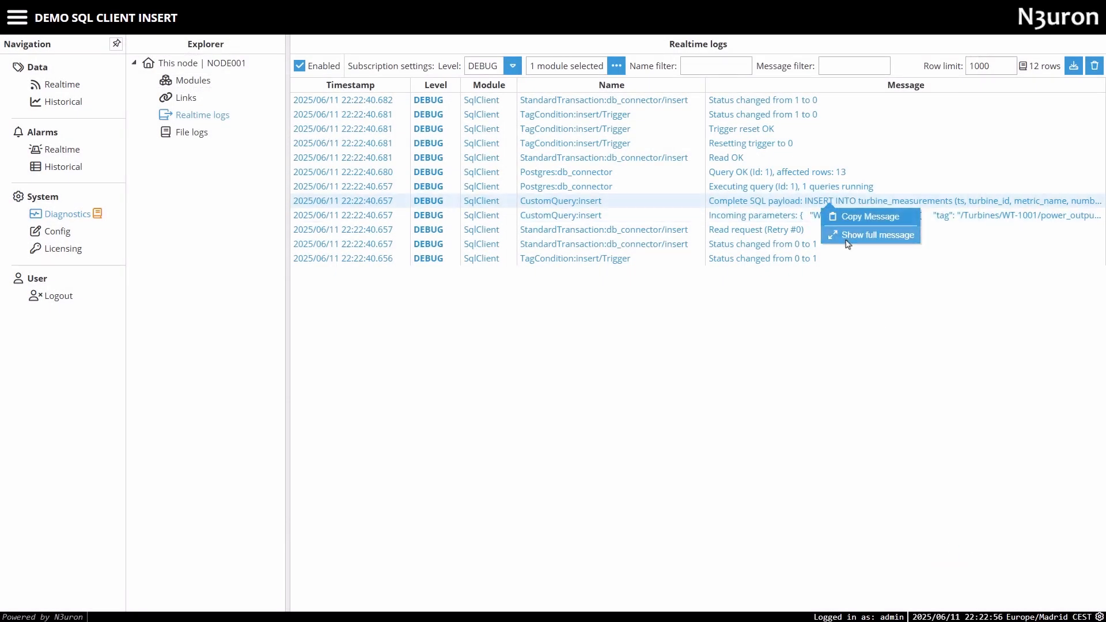
left_click(853, 233)
left_click_drag(529, 340, 132, 96)
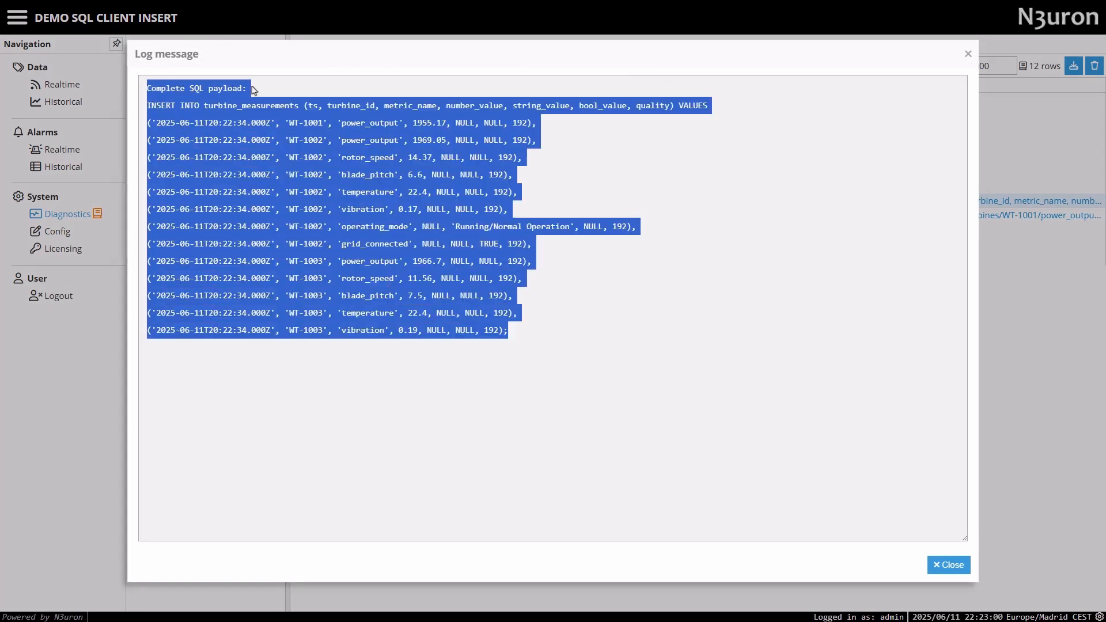
left_click(578, 291)
left_click_drag(510, 337, 92, 117)
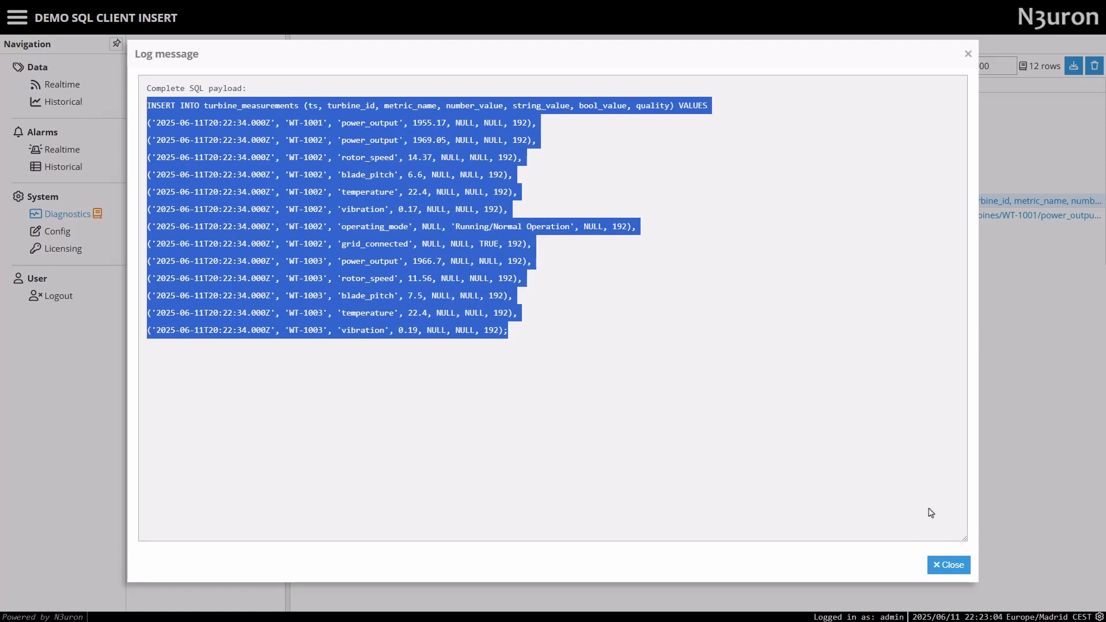
left_click(939, 563)
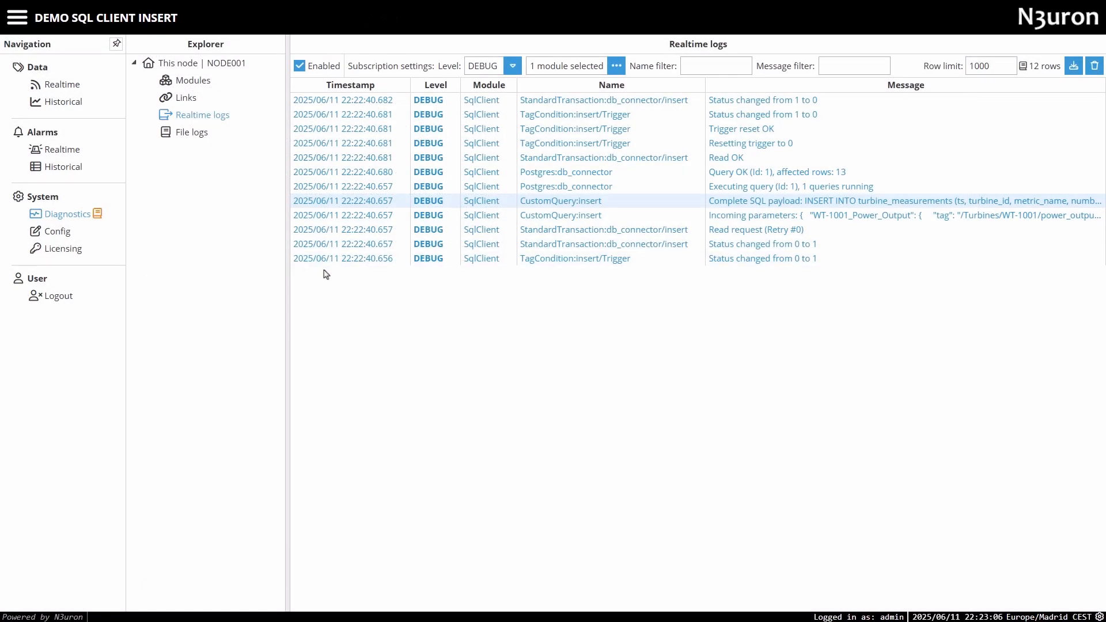
Switch to pgAdmin 4 and run the SELECT query on public.turbine_measurements, ordered by id descending.
key("alt+Tab")
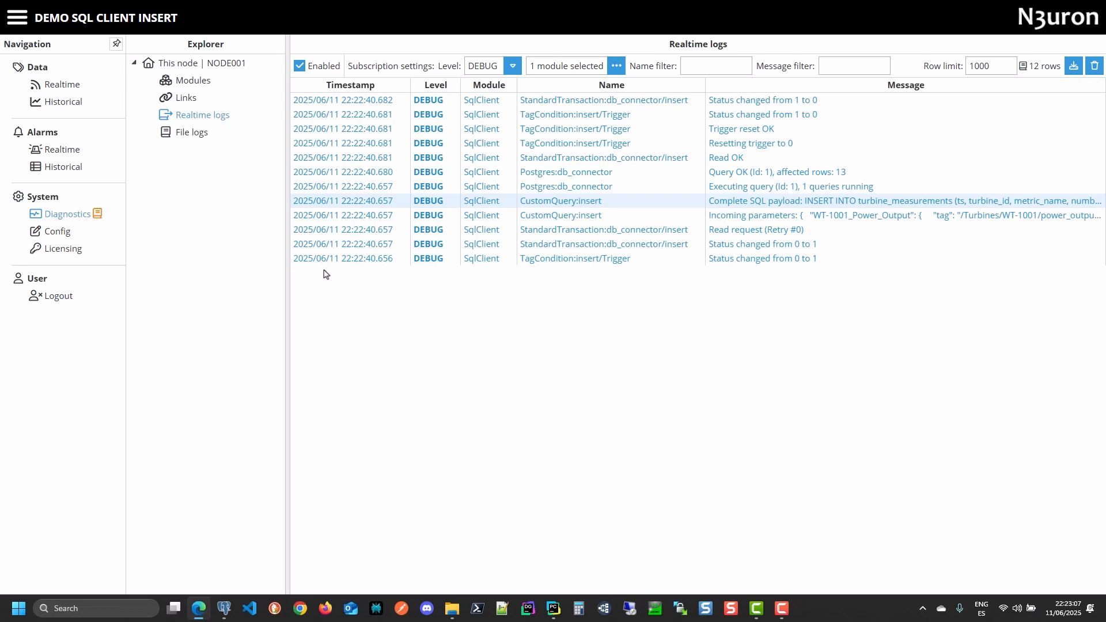
key("alt+Tab")
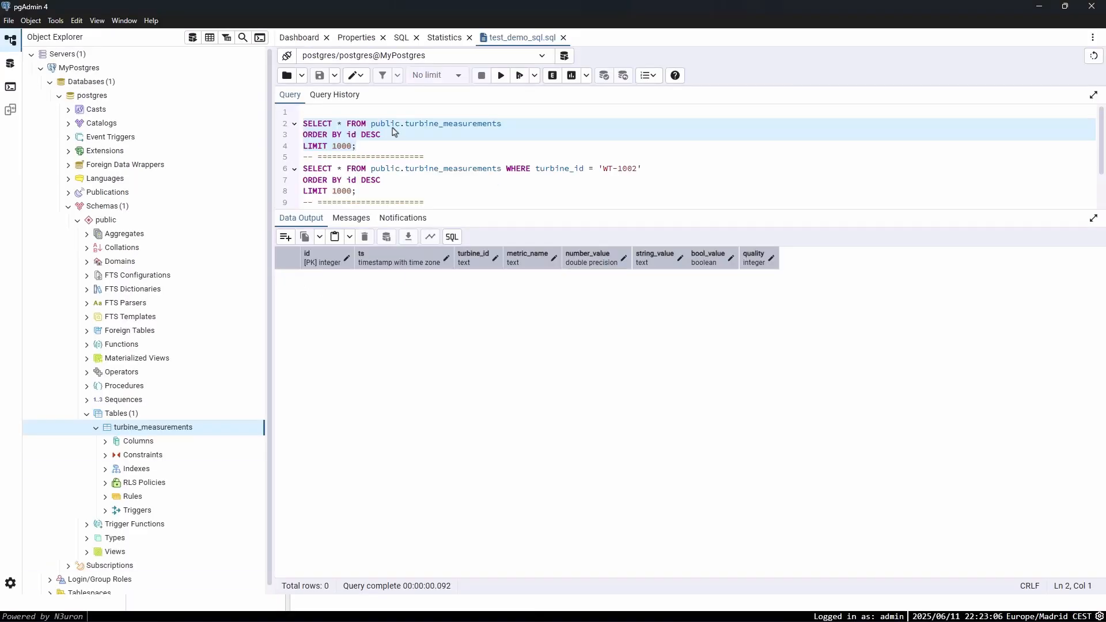
left_click(501, 76)
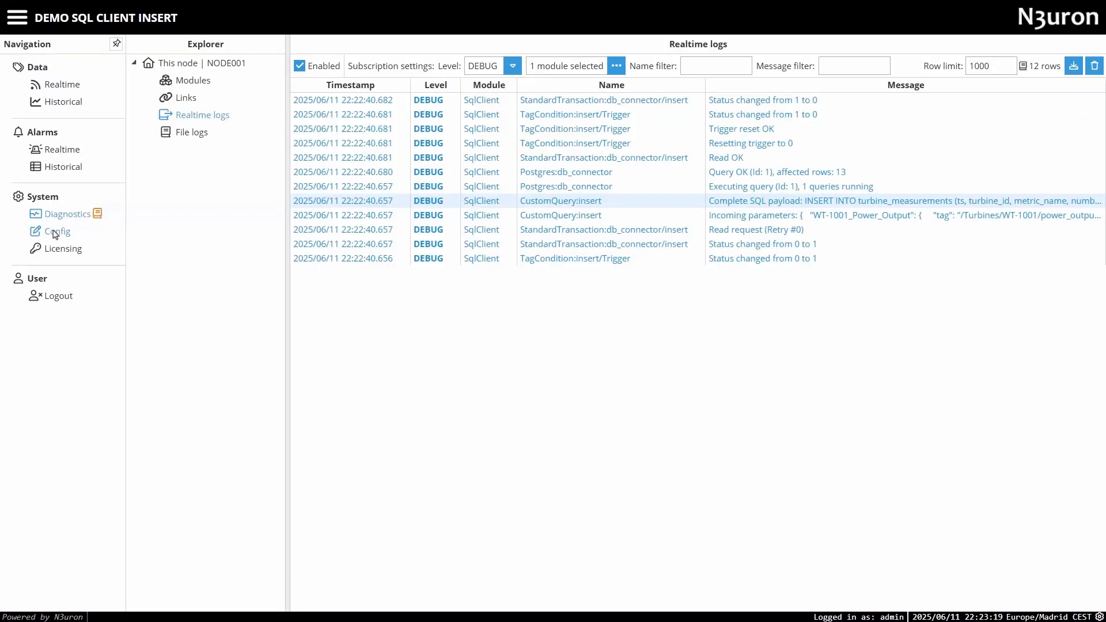
Add a new periodic trigger to the SqlClient insert transaction in N3uron's configuration and check its type setting.
left_click(57, 231)
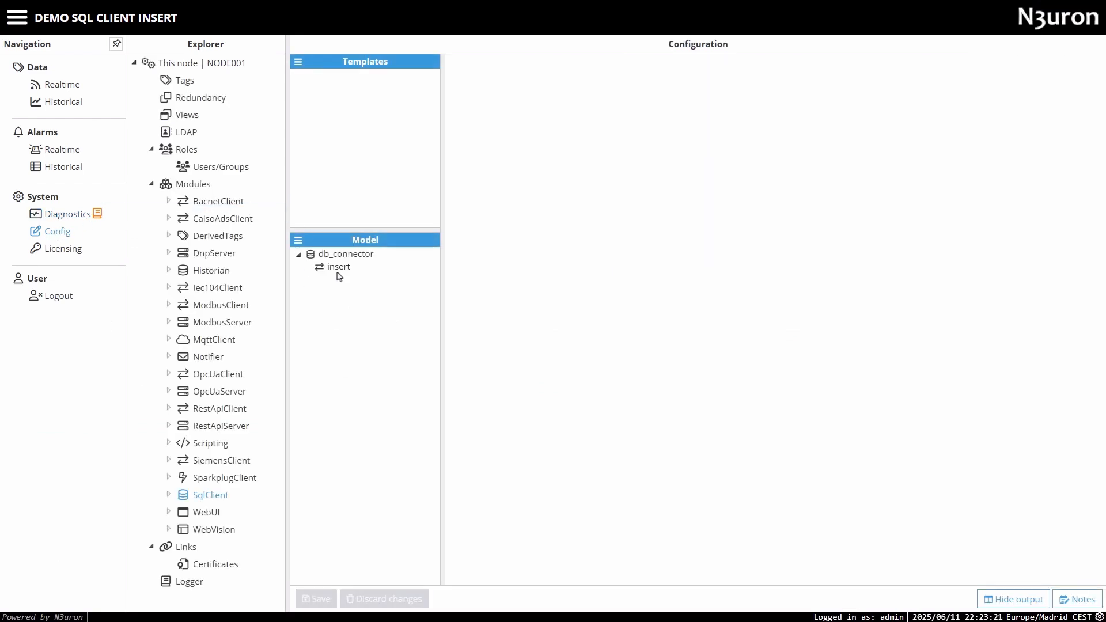
left_click(339, 266)
left_click(477, 117)
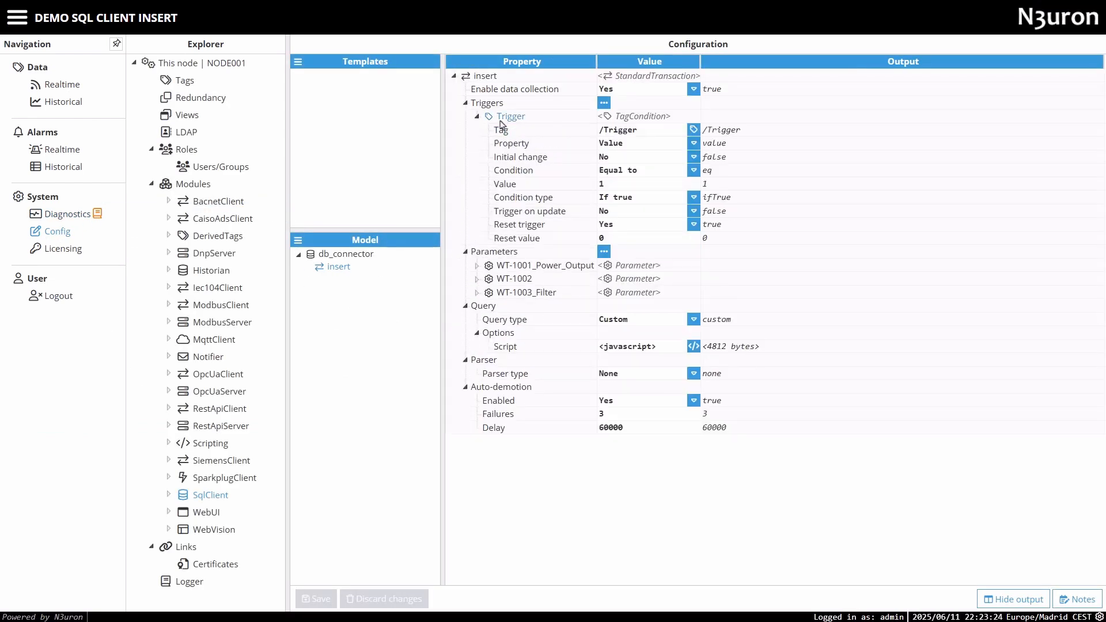
left_click(478, 116)
left_click(603, 103)
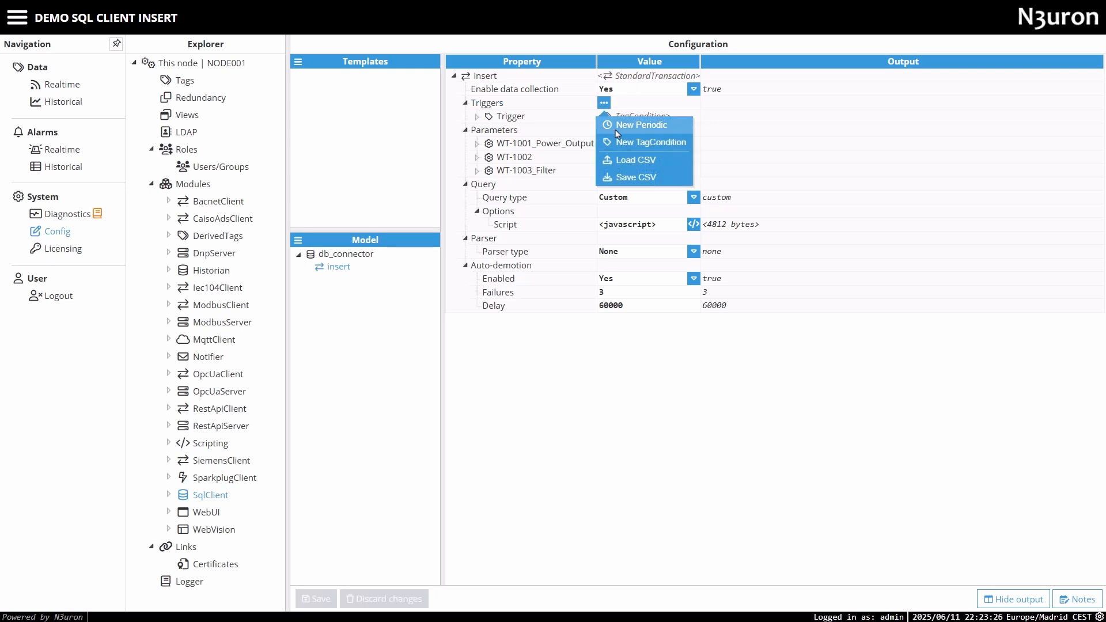
left_click(611, 123)
left_click(477, 117)
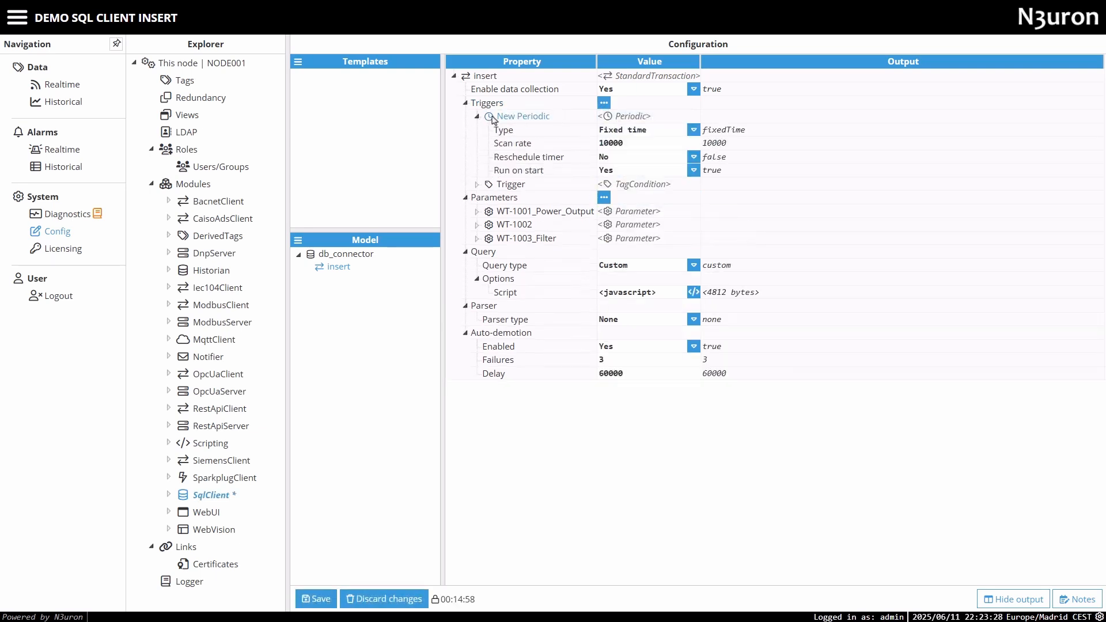
left_click(605, 130)
left_click(615, 163)
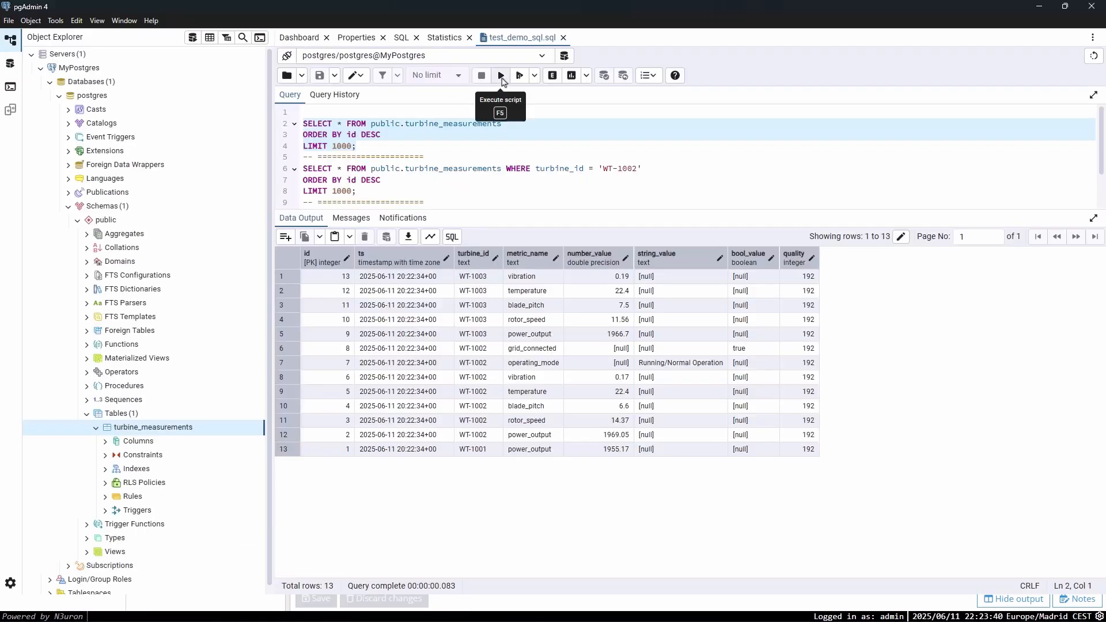
Run the turbine_measurements query two more times in pgAdmin and check the newest rows for periodic inserts.
left_click(502, 75)
scroll(541, 403, "down", 2)
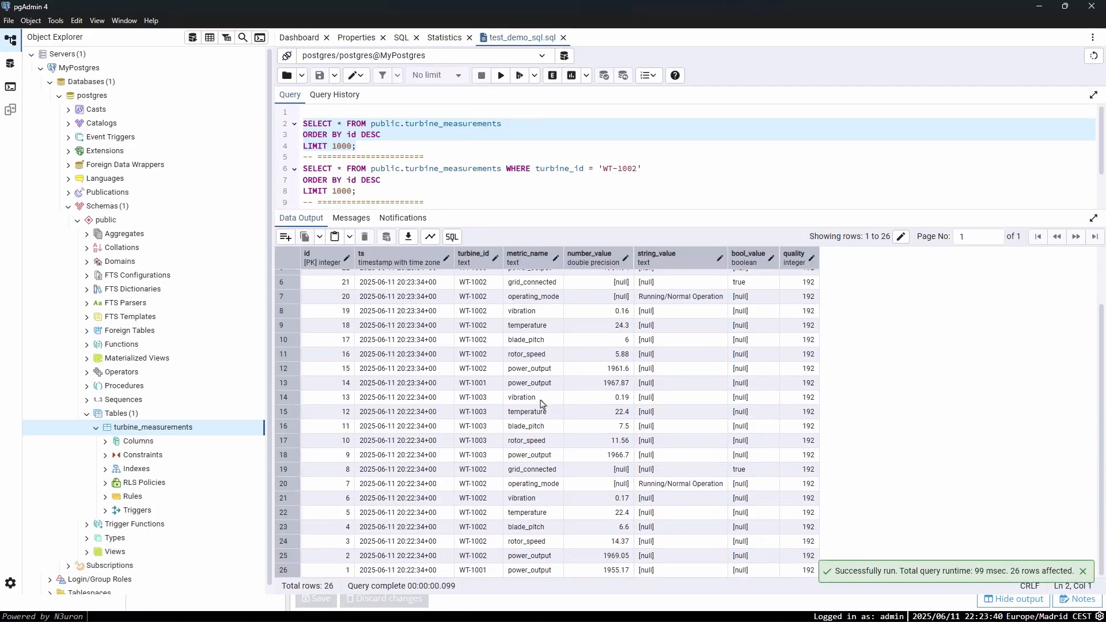
scroll(526, 421, "up", 2)
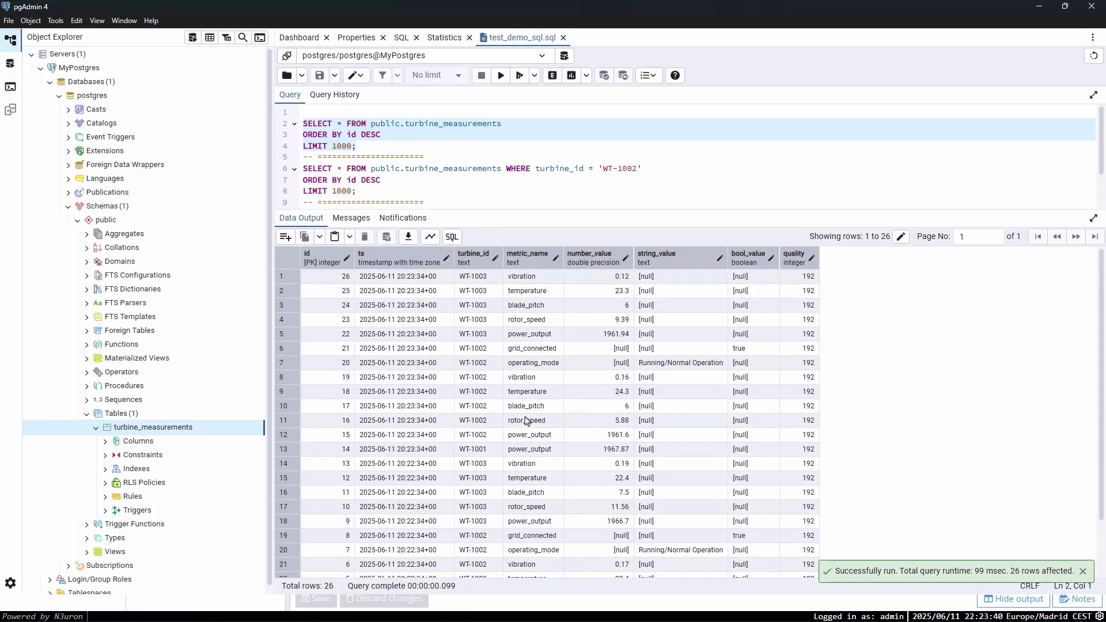
left_click(329, 281)
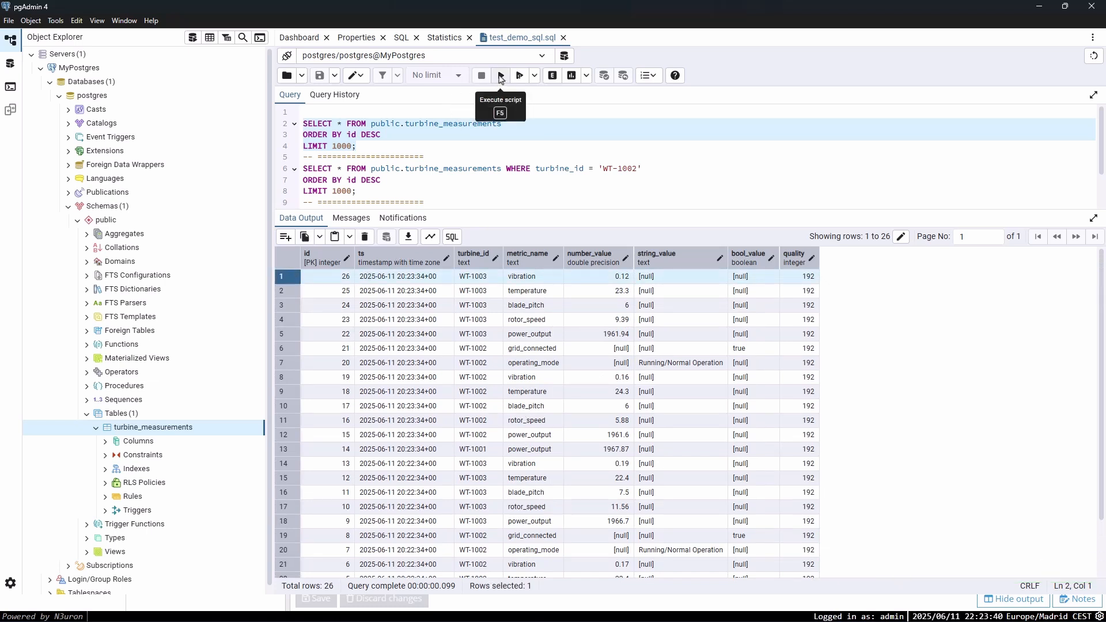
left_click(501, 75)
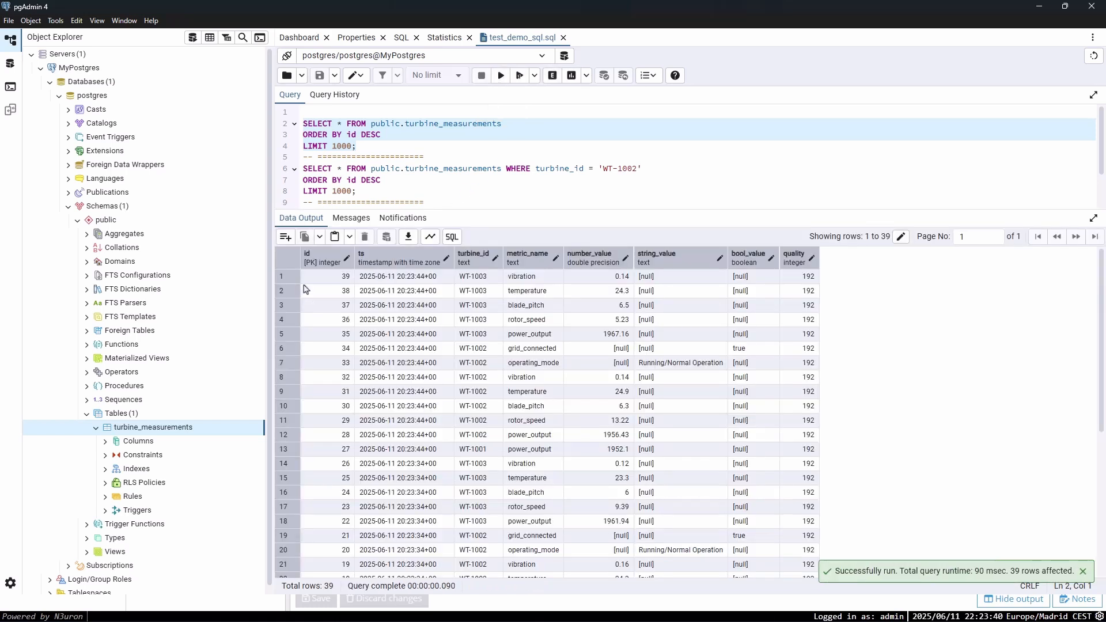